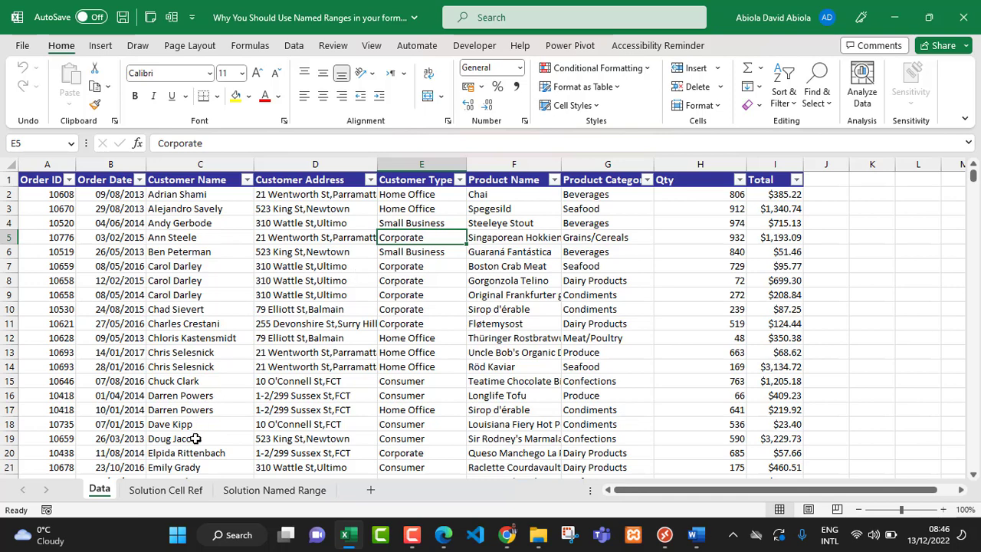
Switch to the Solution Cell Ref sheet with its empty category-by-customer-type grid.
left_click(177, 489)
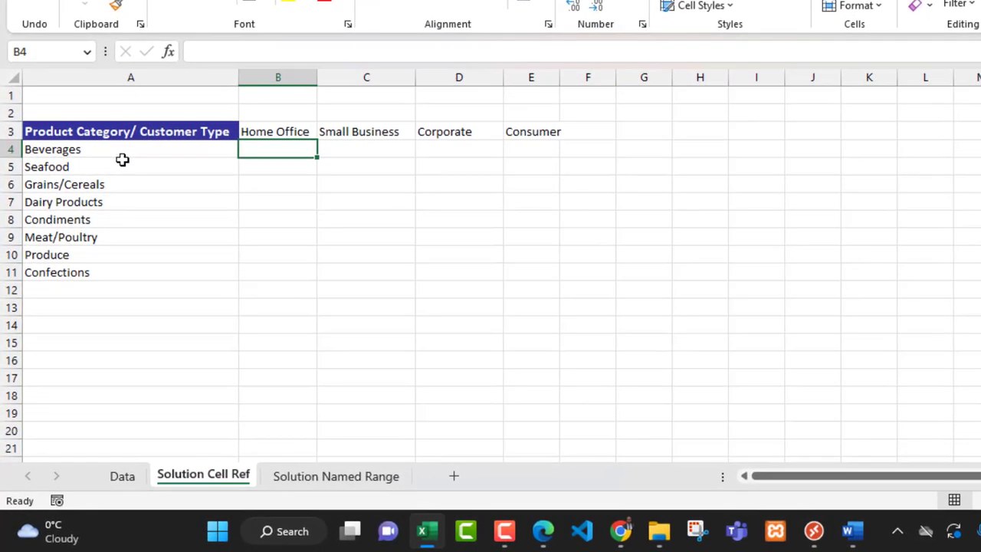
left_click_drag(100, 153, 99, 268)
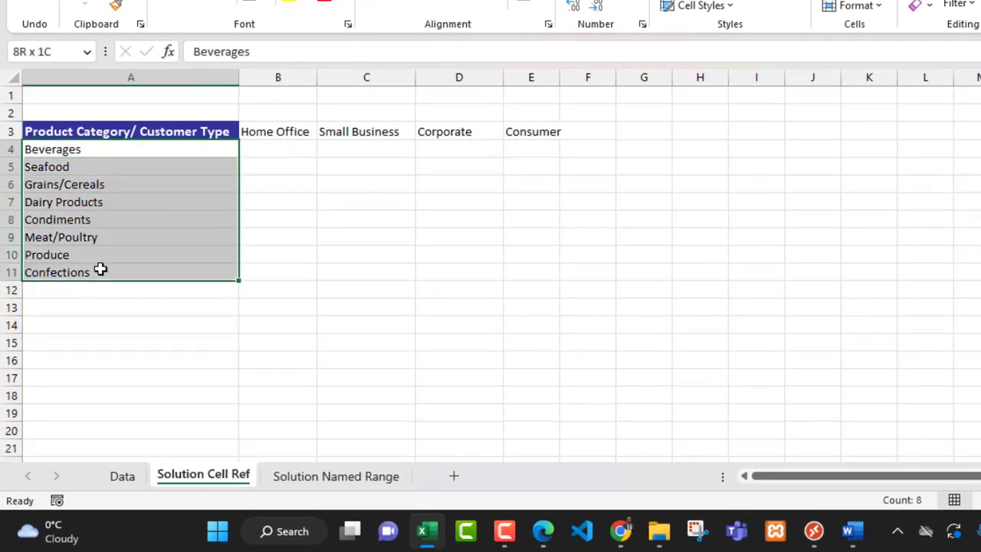
left_click_drag(299, 131, 548, 136)
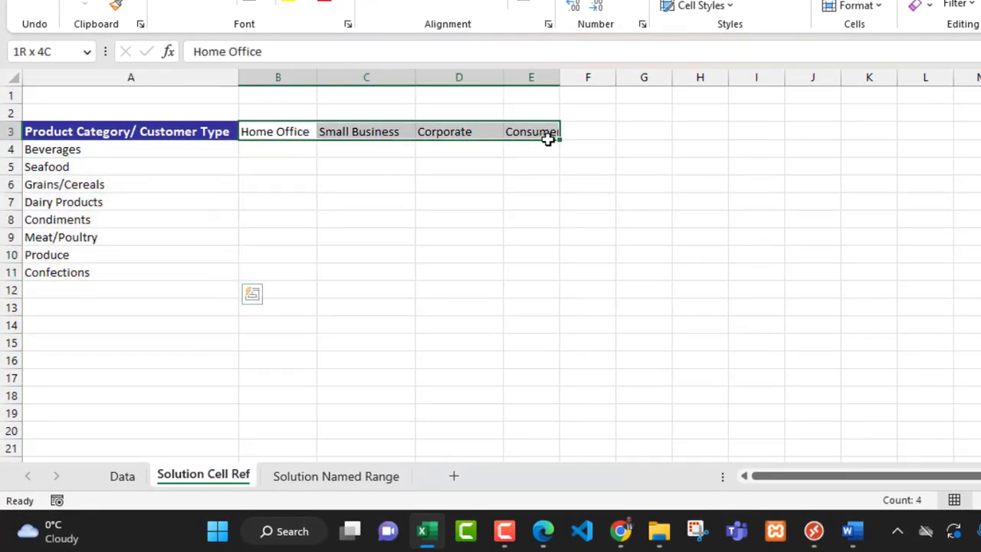
left_click(261, 154)
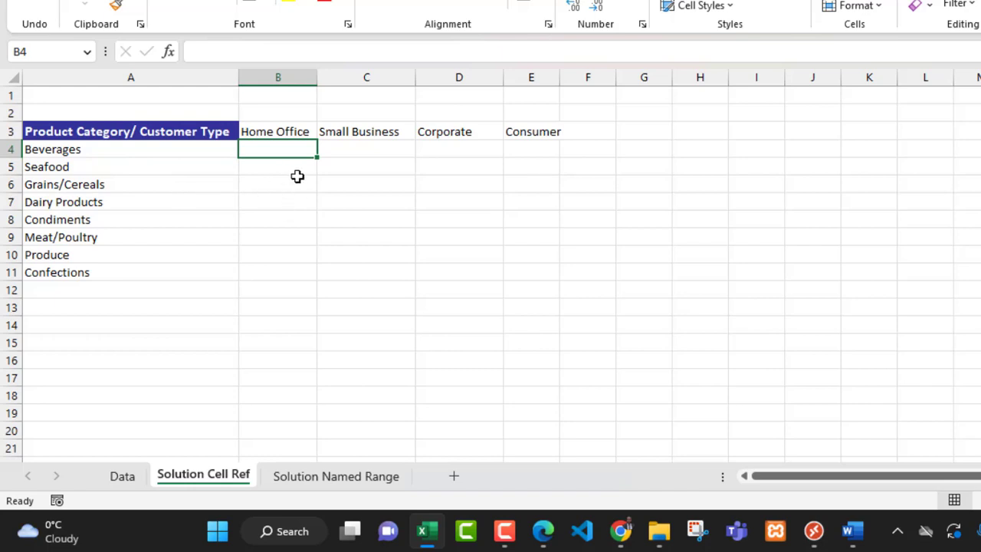
Start B4's COUNTIFS with the absolute first criteria range Data!$G$2:$G$2078.
type("=")
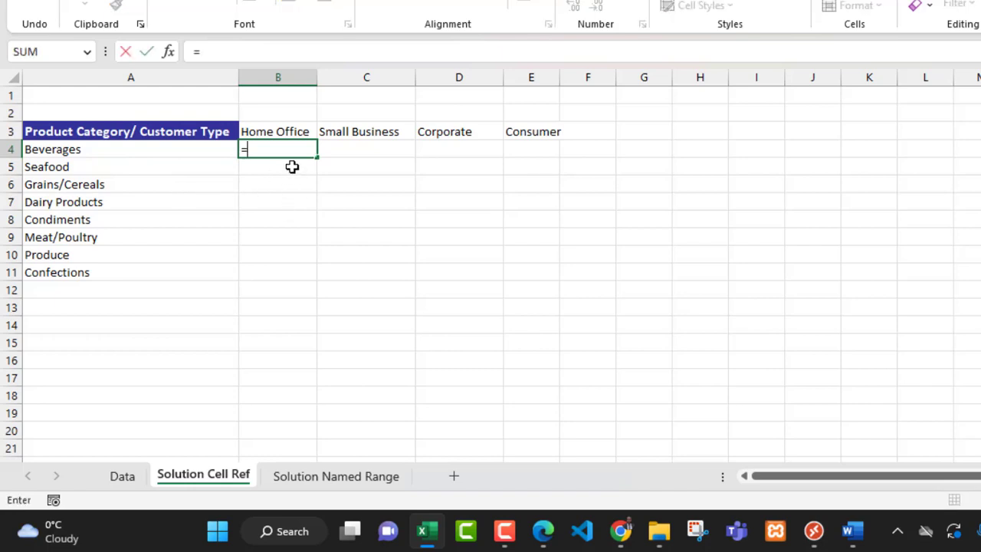
type("countif")
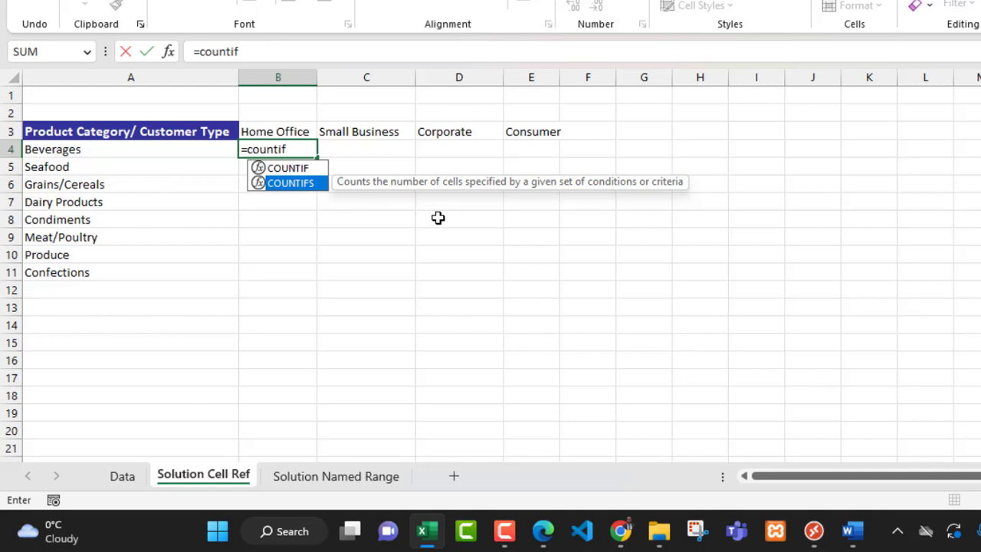
key("Tab")
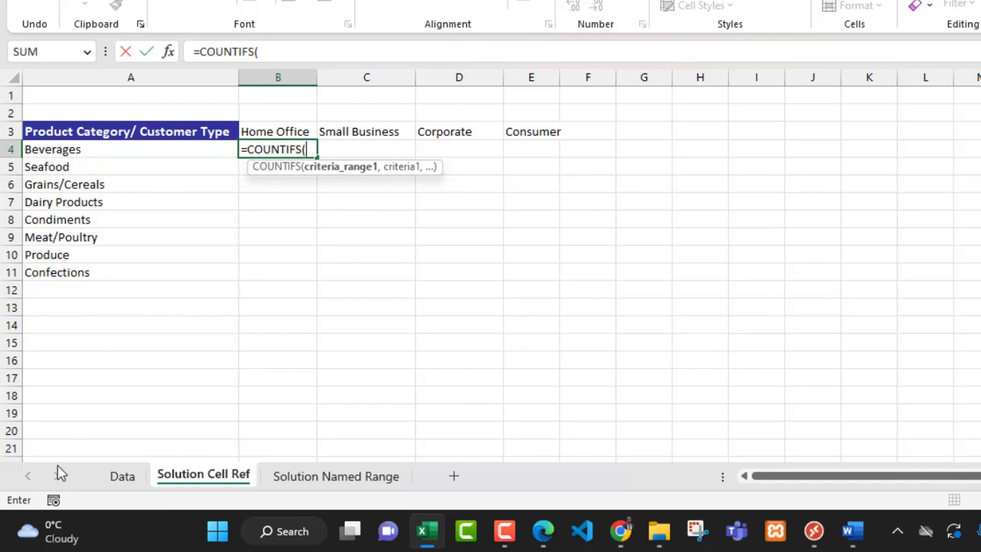
left_click(120, 486)
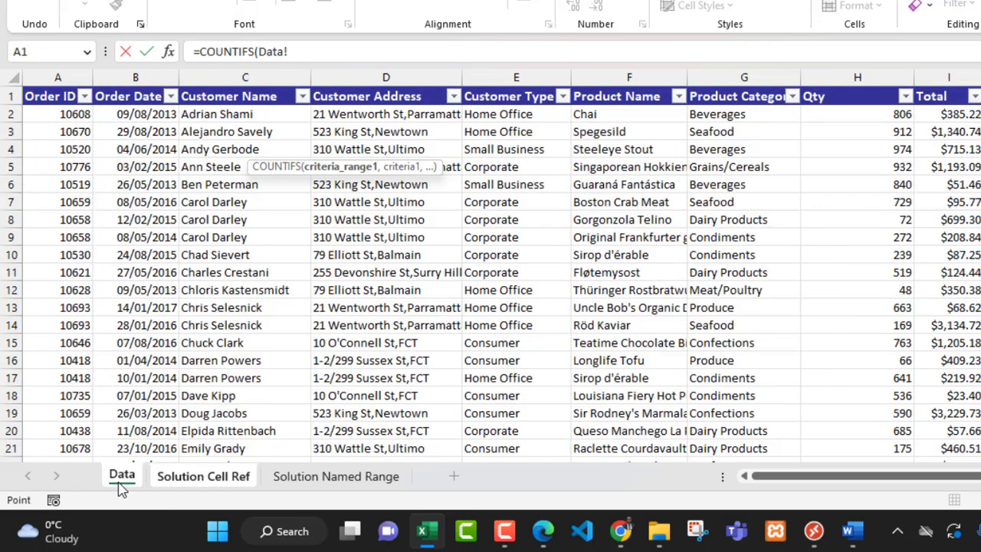
left_click(738, 121)
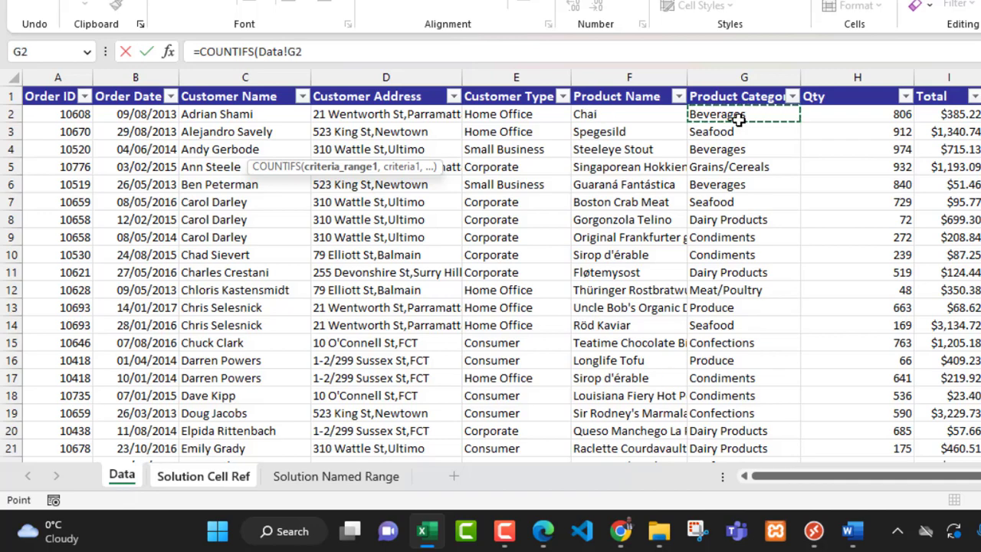
key("ctrl+shift+Down")
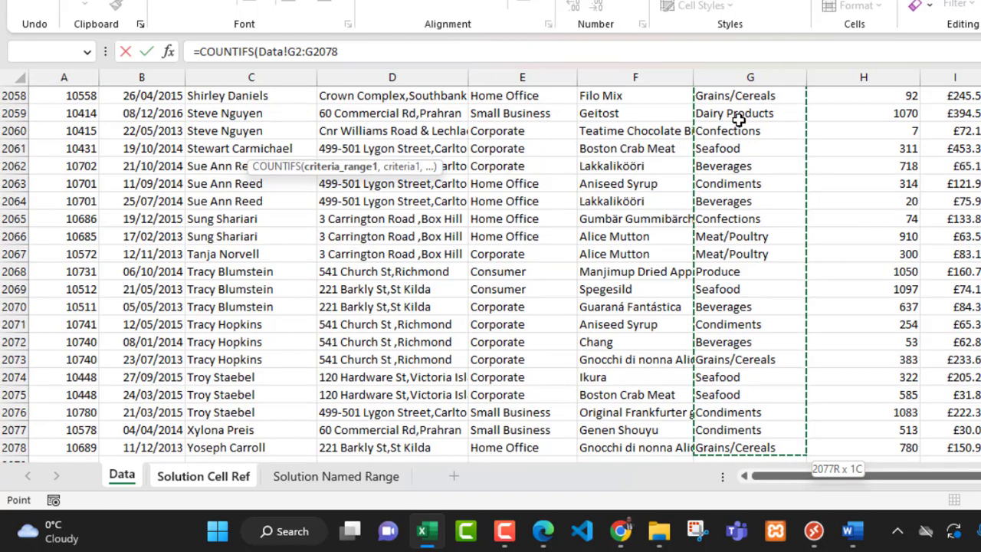
key("F4")
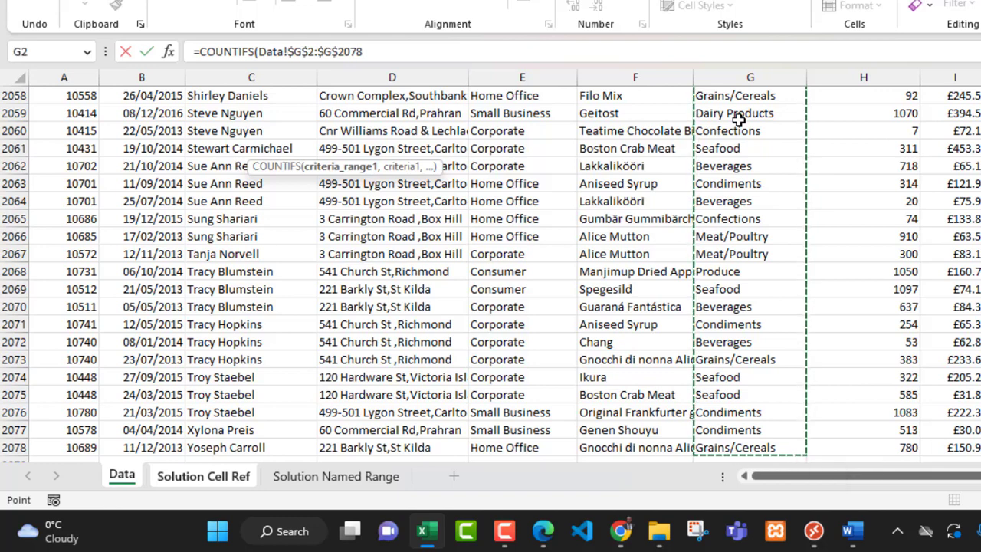
type(",")
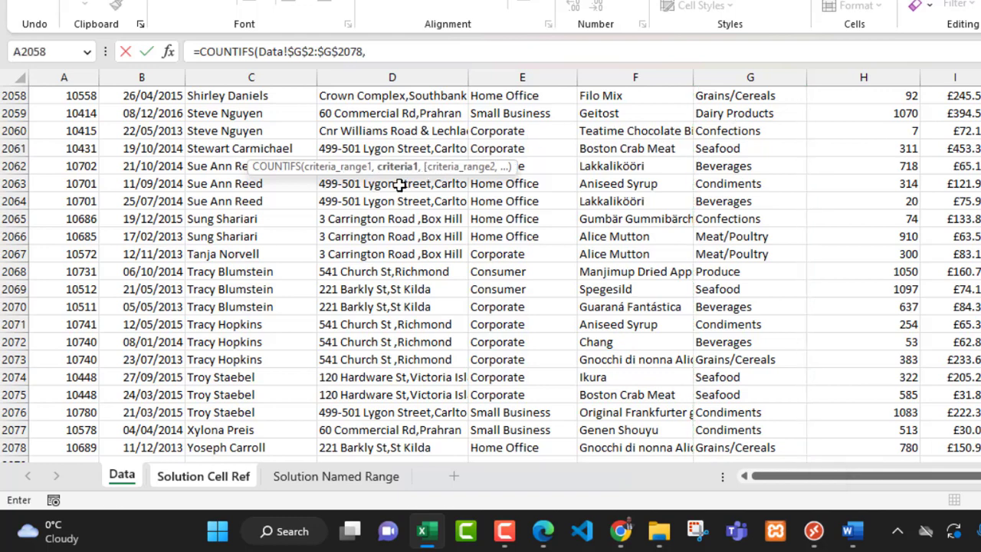
Add the product categories A4:A11 as the first criteria.
left_click(218, 481)
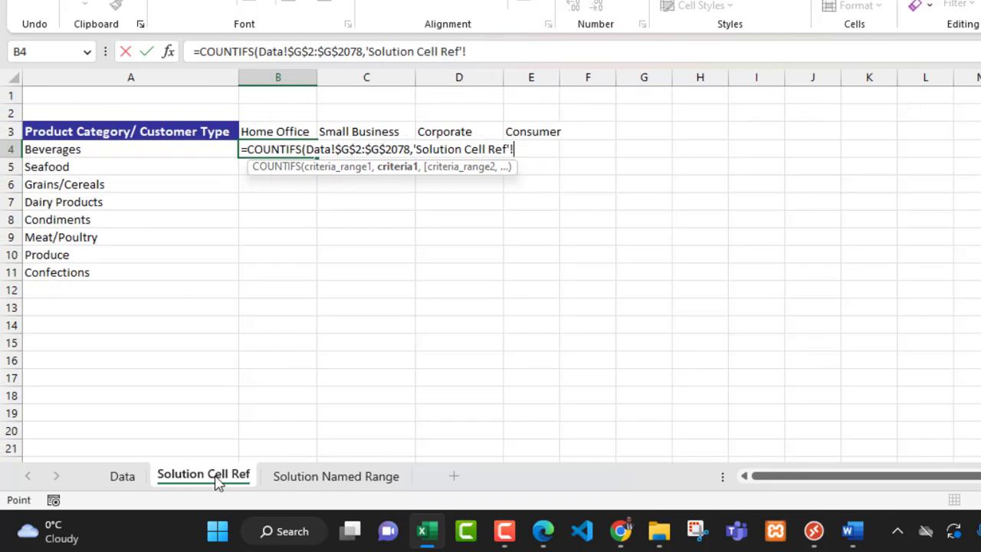
left_click_drag(82, 154, 101, 268)
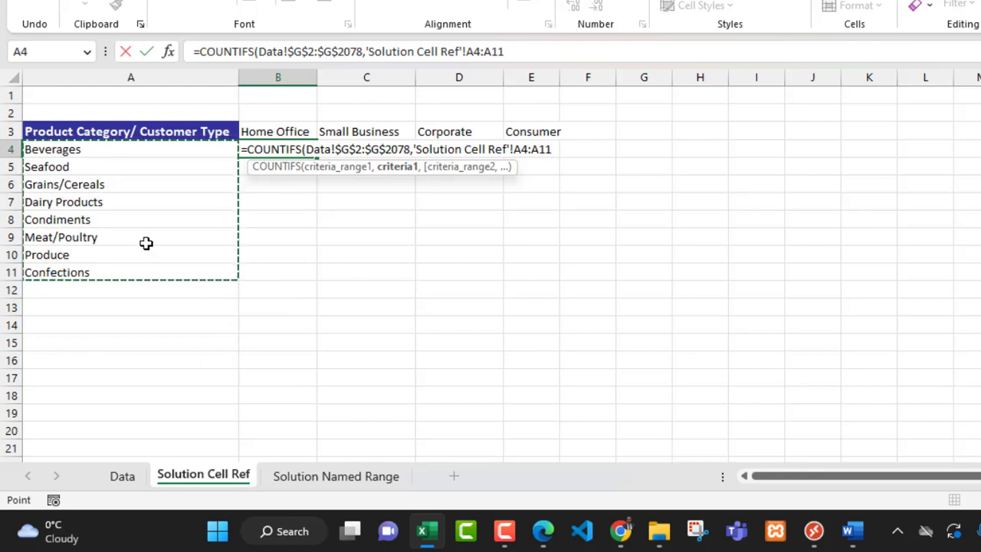
type(",")
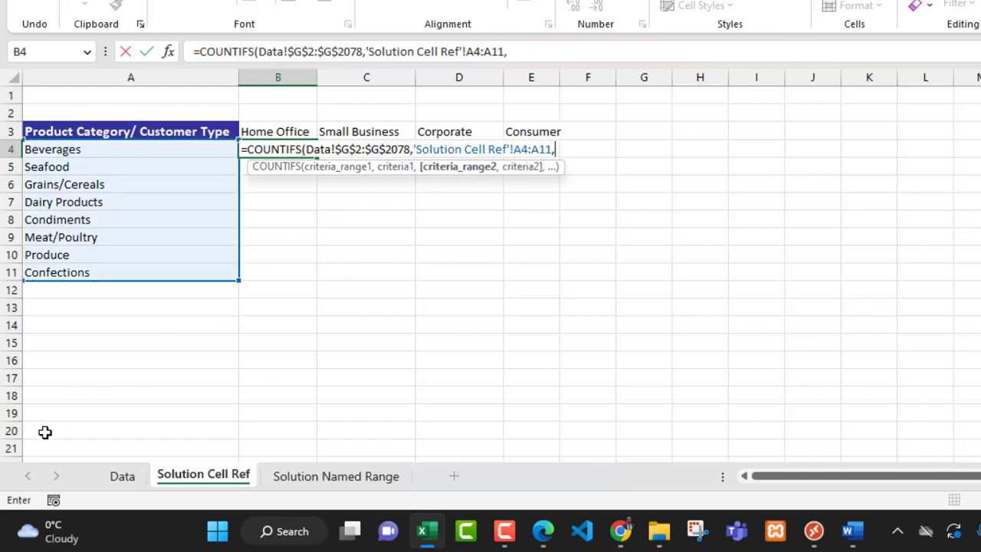
Add the absolute customer-type range Data!$E$2:$E$2078 as the second criteria range.
left_click(122, 475)
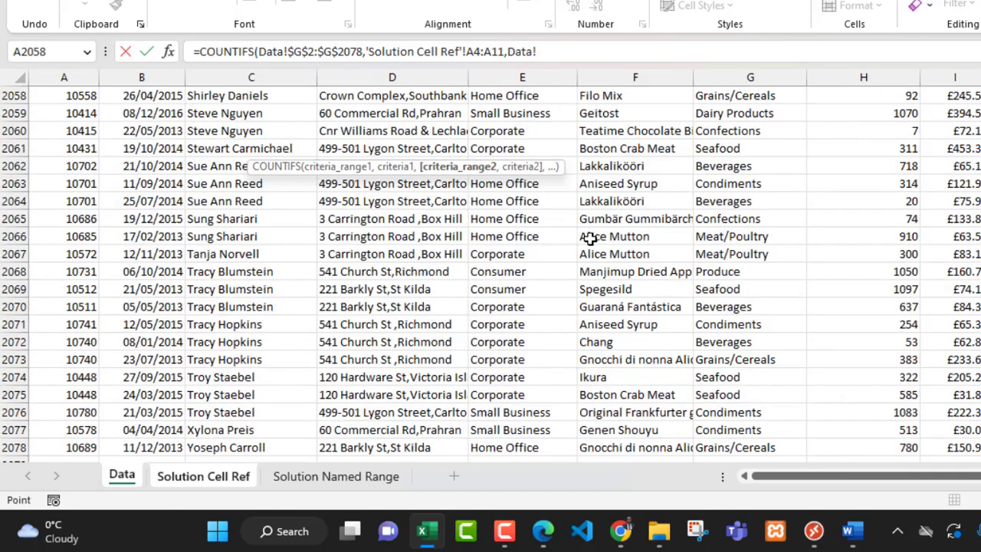
left_click(669, 183)
key("ctrl+Up")
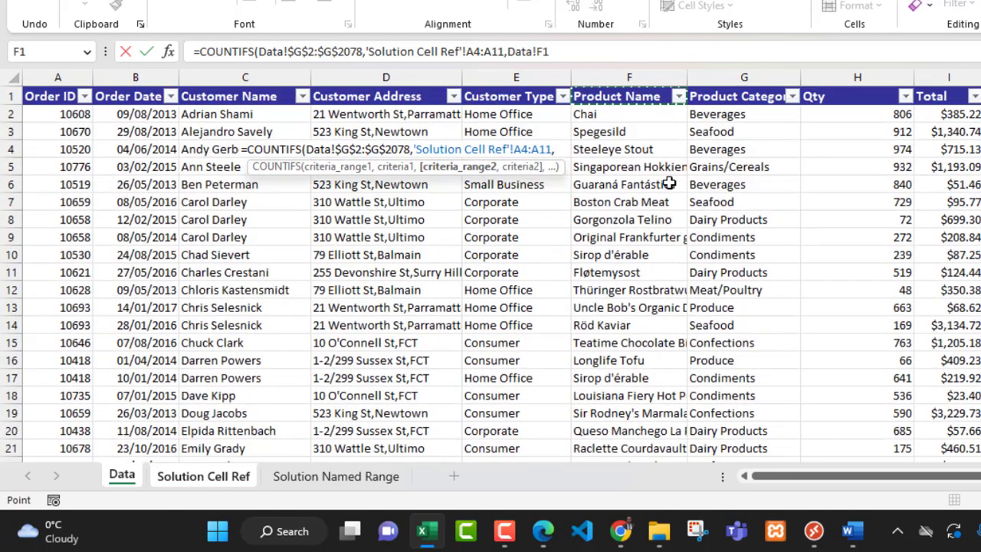
left_click(500, 115)
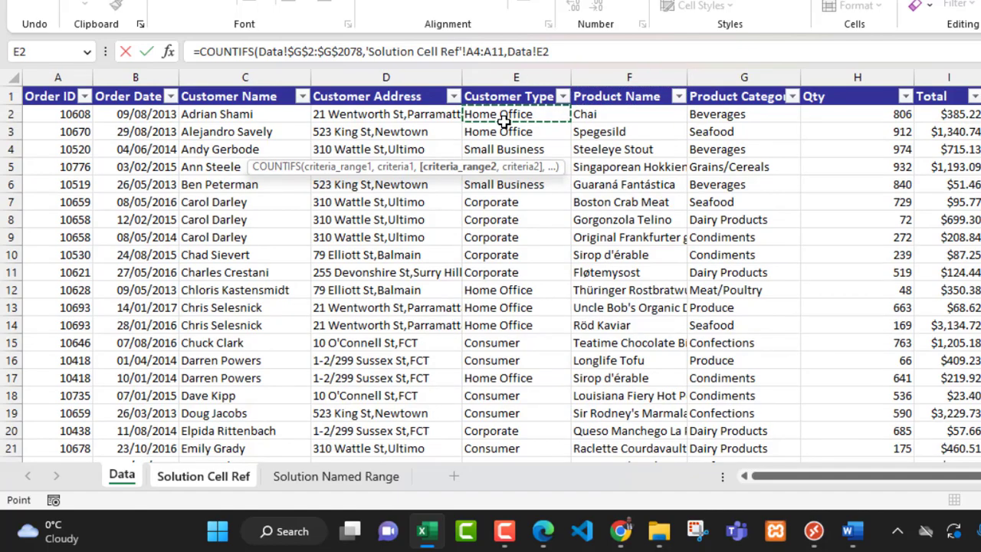
key("ctrl+shift+Down")
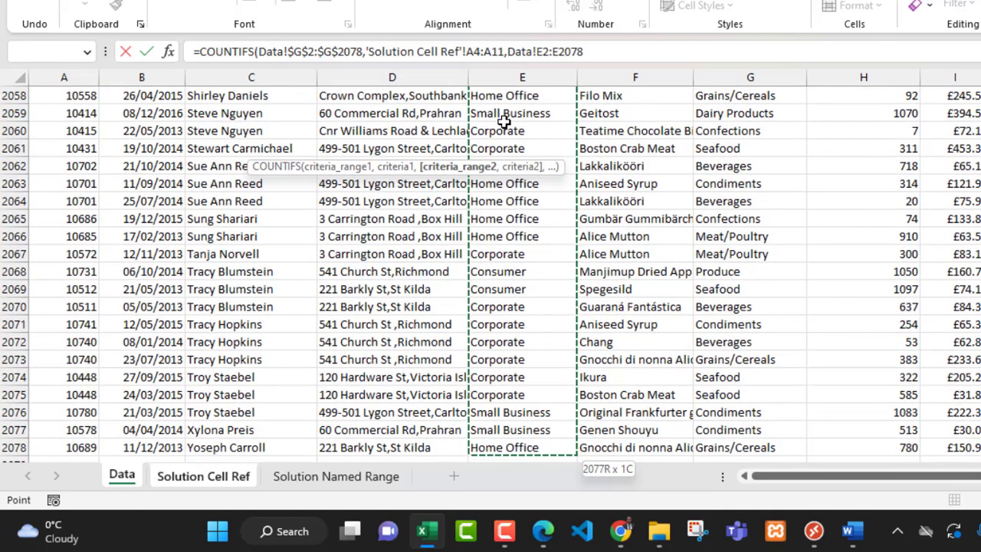
key("F4")
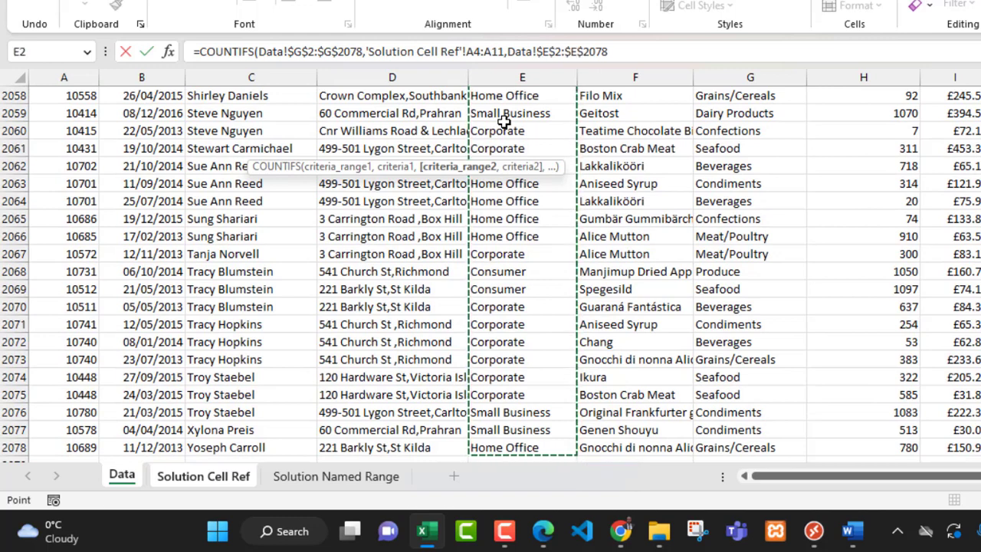
type(",")
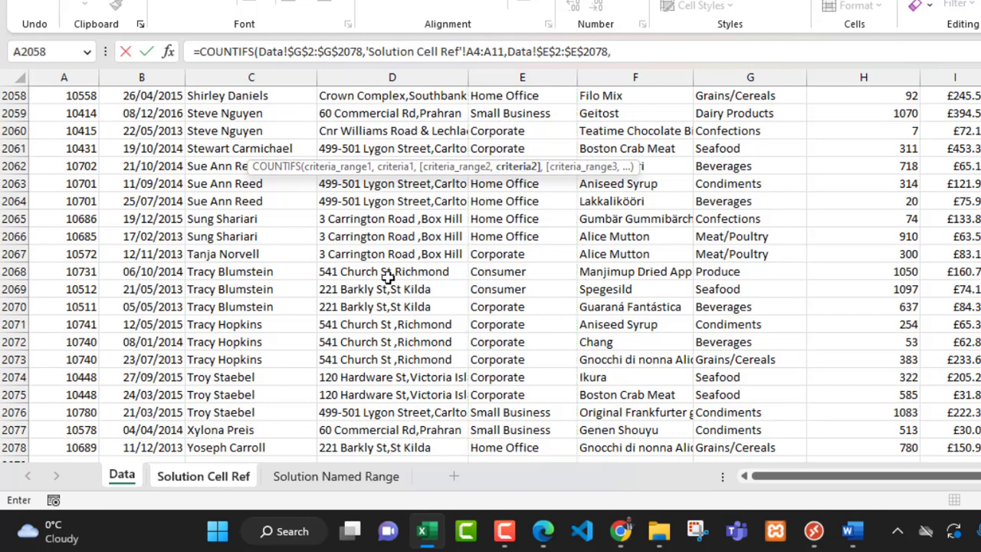
left_click(215, 481)
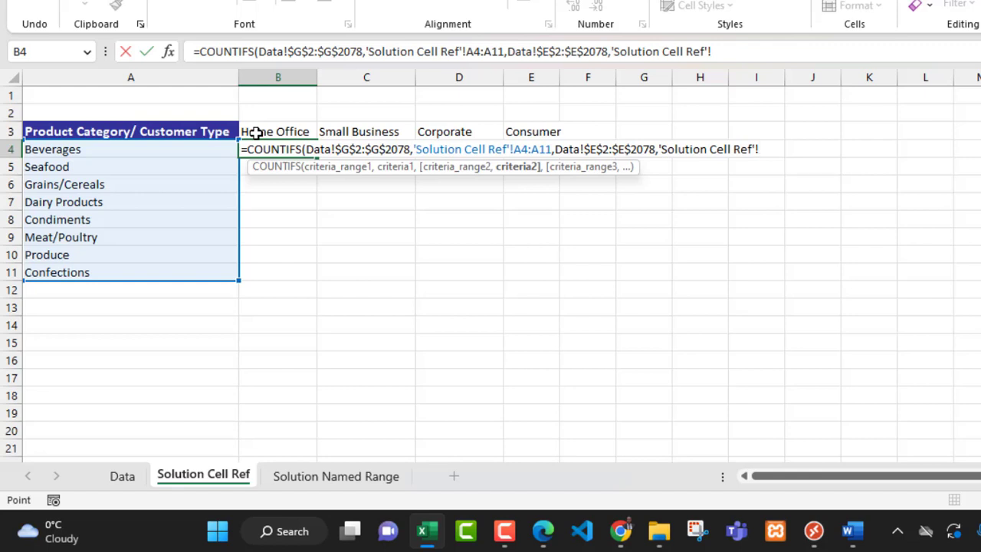
Finish the COUNTIFS with customer types B3:E3 as second criteria so counts spill.
left_click_drag(256, 132, 512, 133)
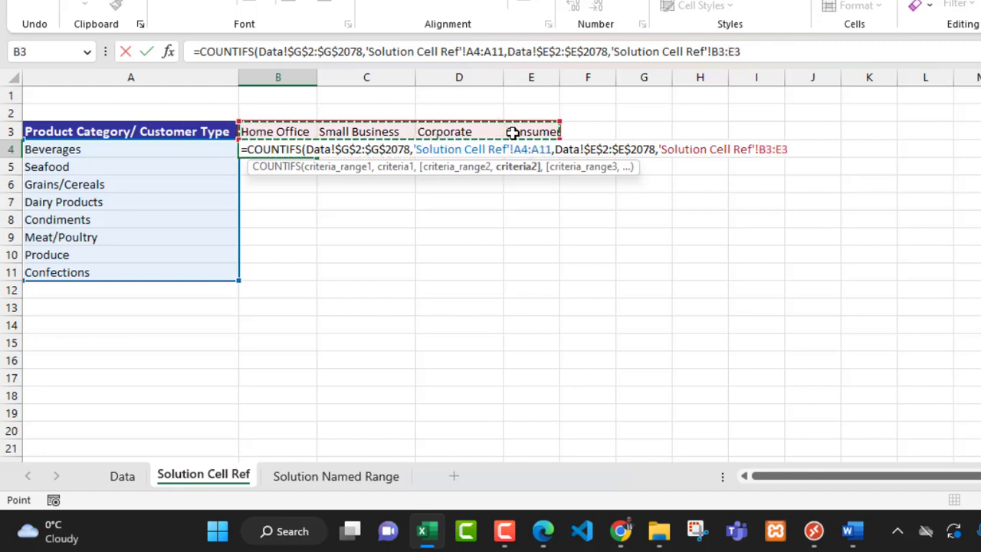
type(")")
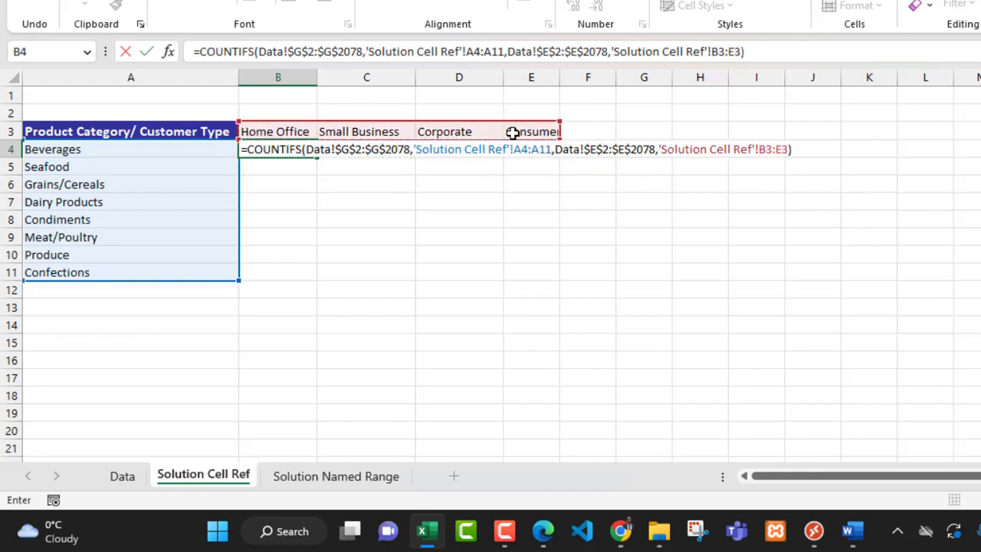
key("ctrl+Return")
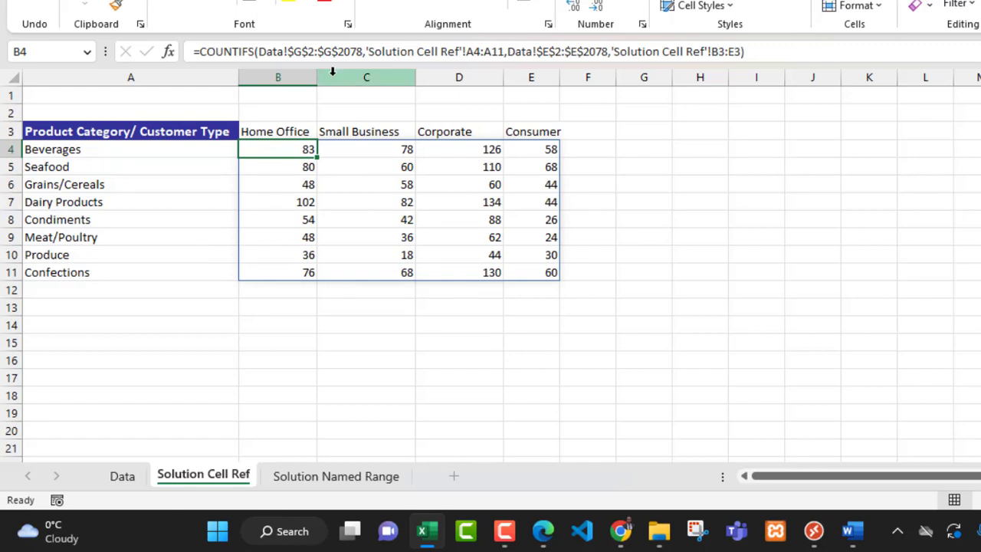
Review the range references in B4's formula, then return to the Data sheet.
left_click_drag(278, 51, 686, 54)
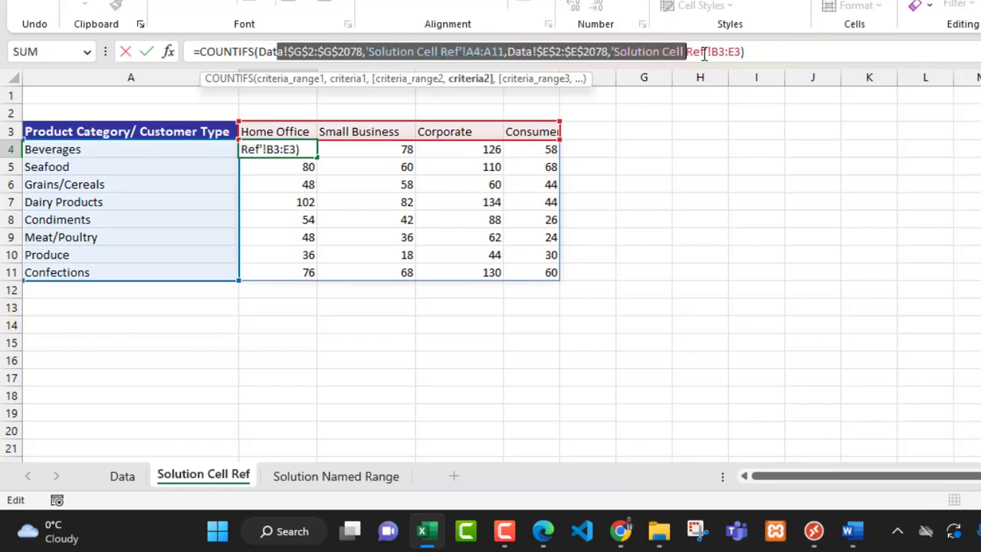
left_click(704, 54)
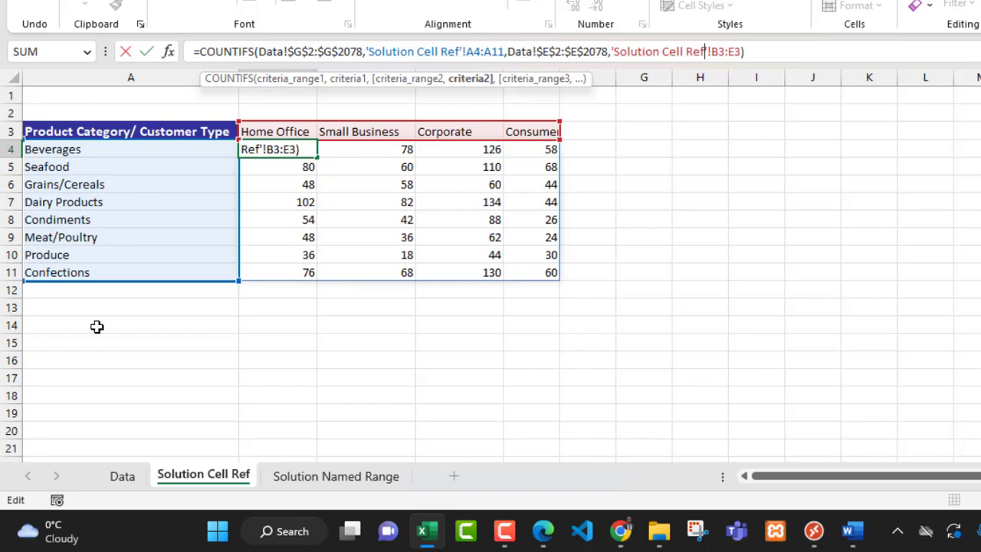
key("ctrl+Return")
left_click(121, 499)
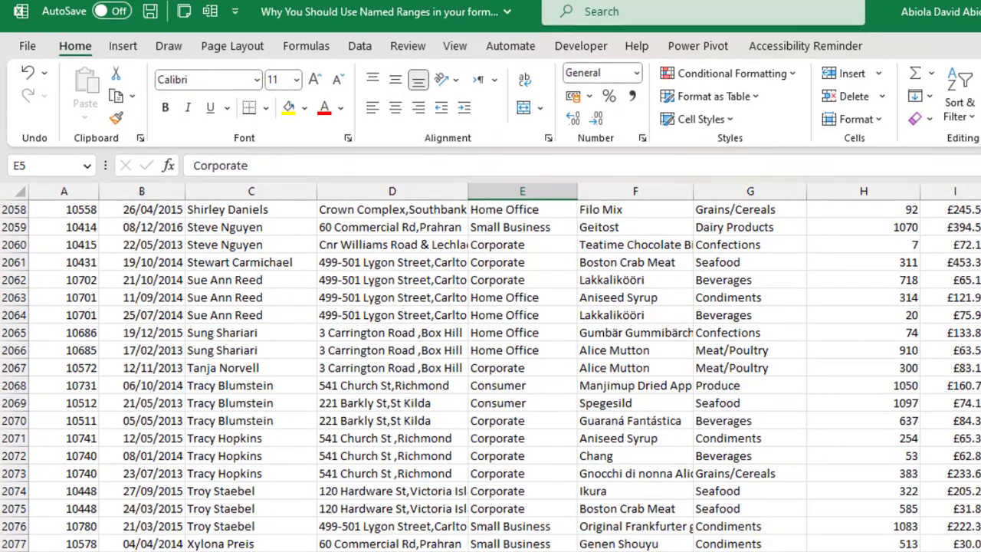
Select the Data sheet's order table from the header row down to the last row.
left_click(437, 306)
key("ctrl+Up")
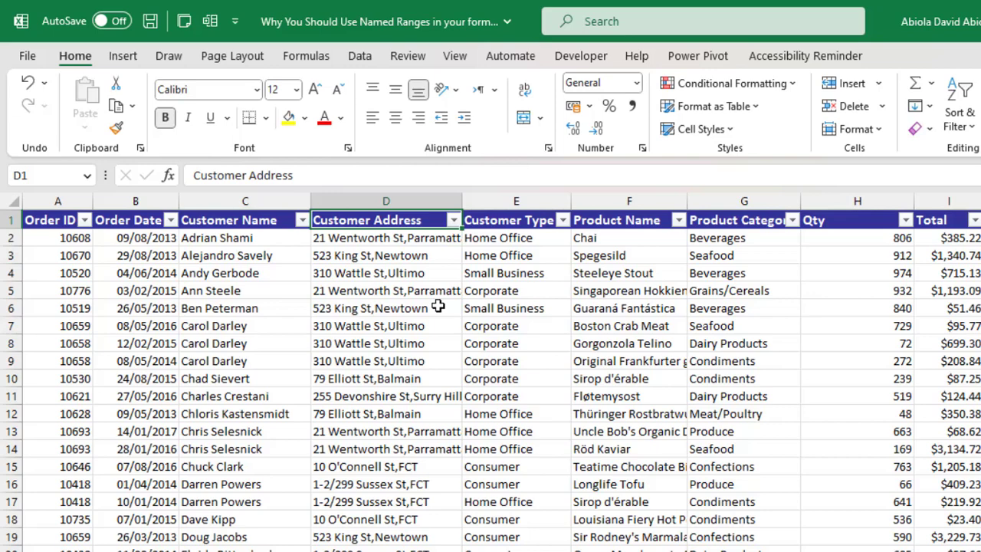
key("ctrl+shift+Down")
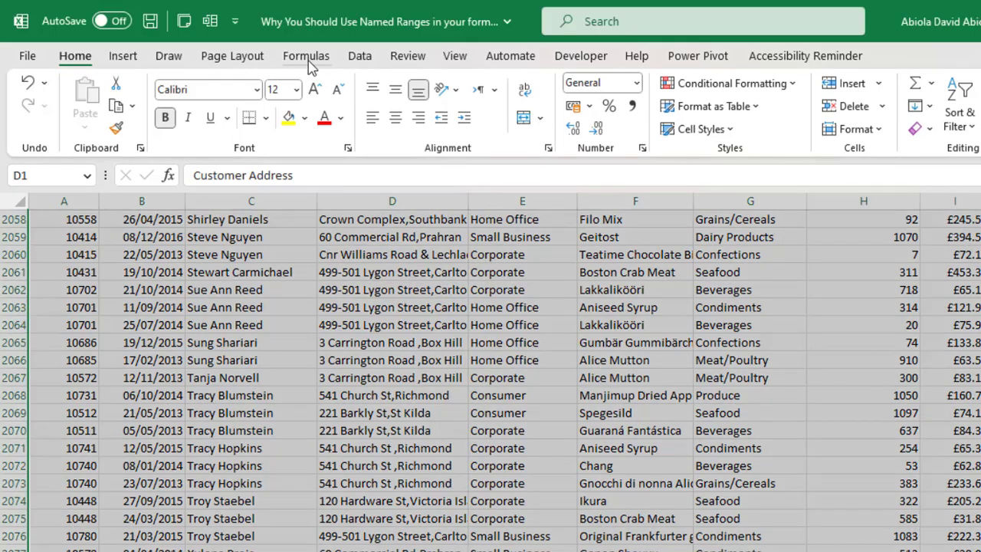
left_click(306, 57)
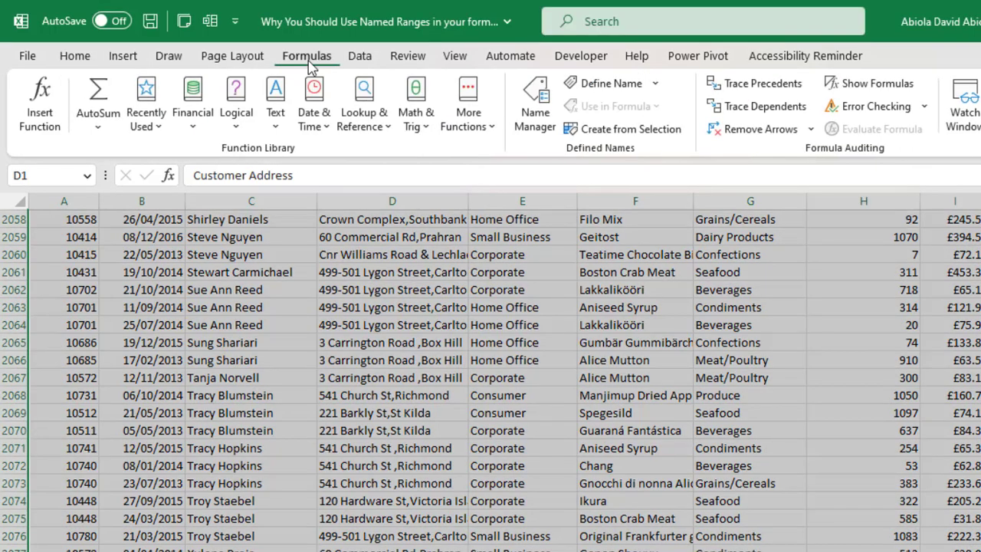
Create range names for every Data column from its top-row headers.
key("ctrl+a")
left_click(618, 130)
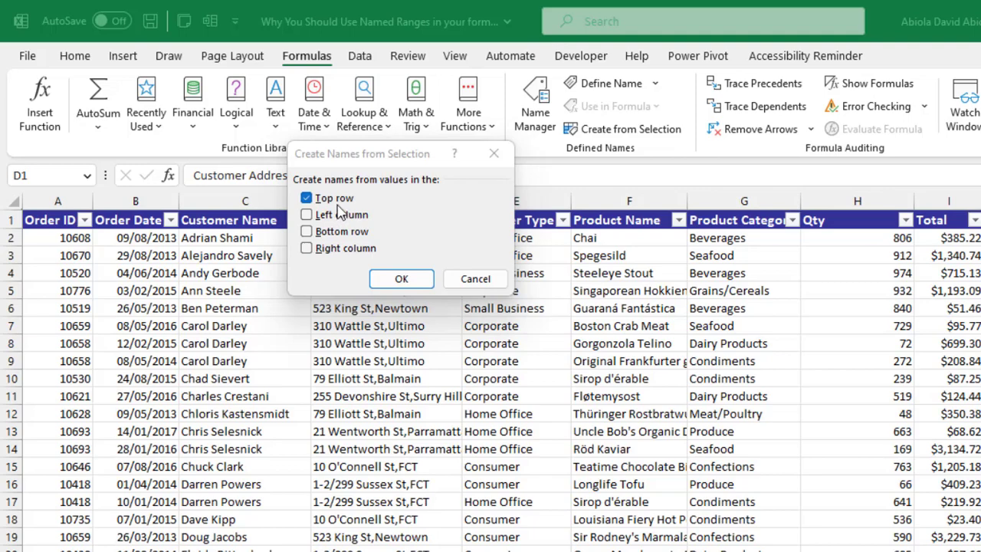
left_click(398, 278)
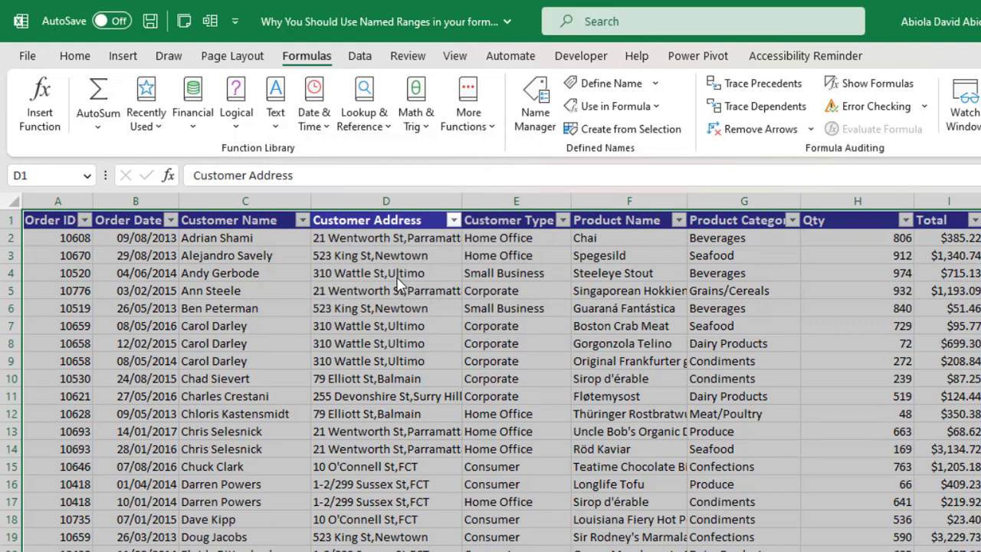
Confirm the Order_ID name exists in the Name Box list, then go to Solution Named Range.
left_click(397, 277)
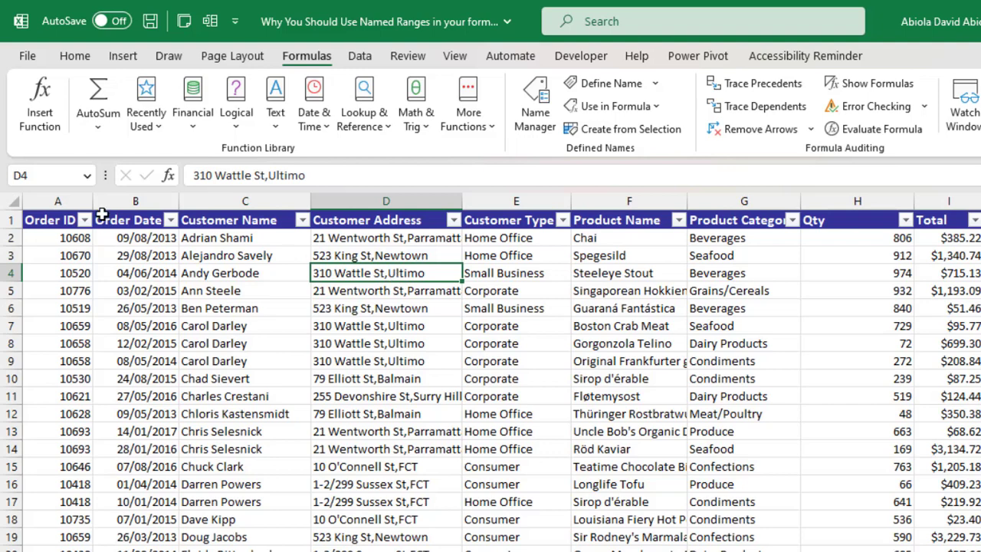
left_click(89, 181)
left_click(89, 186)
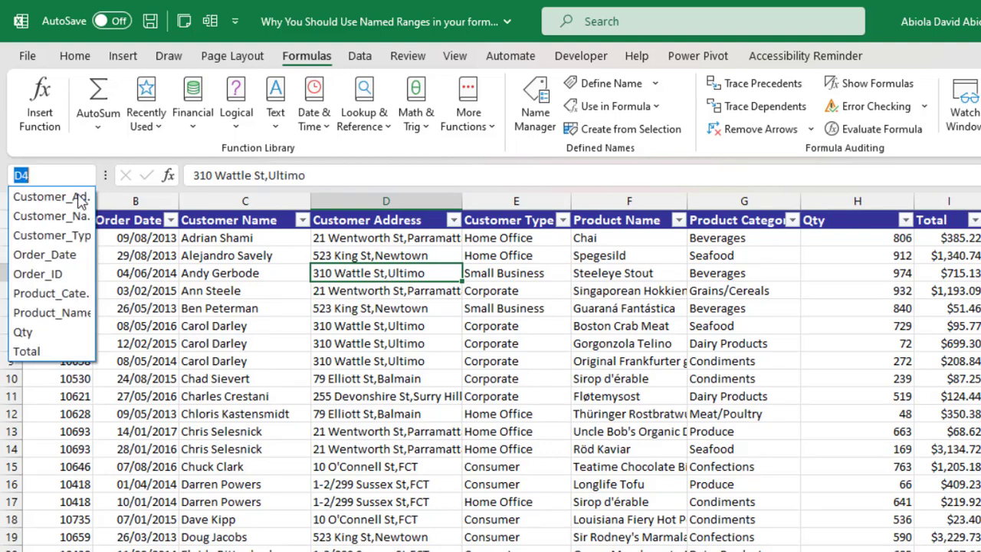
left_click(32, 278)
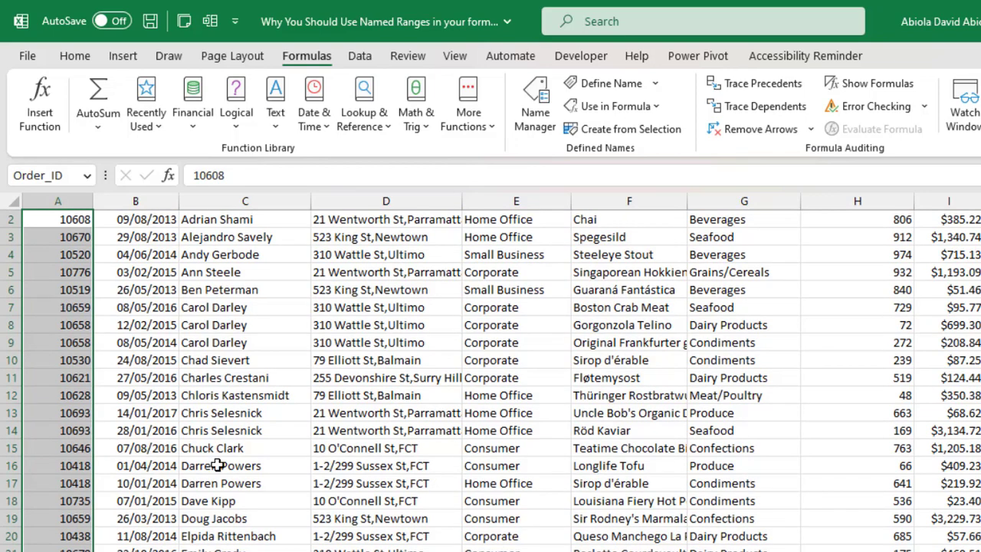
key("ctrl+Page_Down")
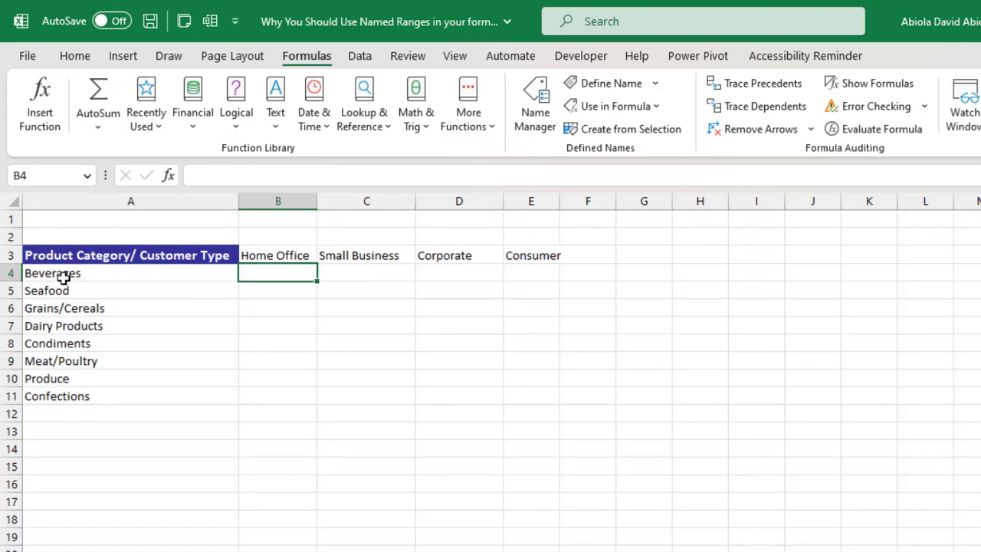
Name the categories A4:A11 as P_C and check it in the defined names list.
left_click_drag(64, 276, 81, 397)
left_click(48, 175)
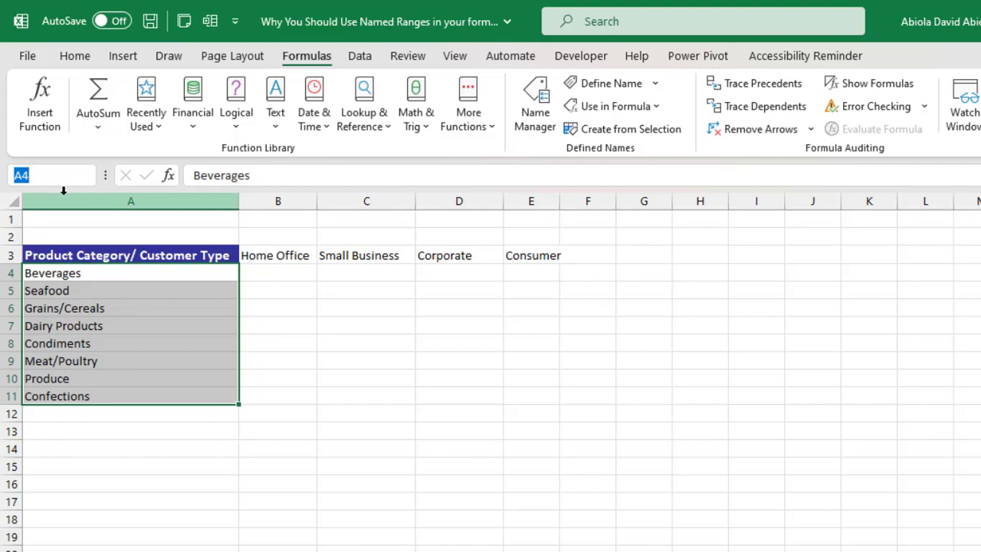
type("P_C")
key("Return")
left_click(134, 289)
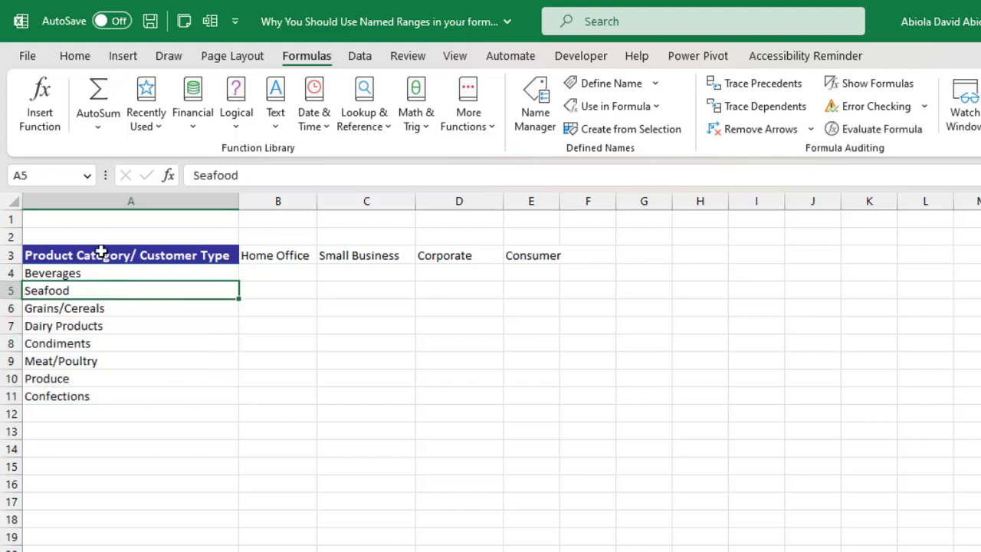
left_click(87, 178)
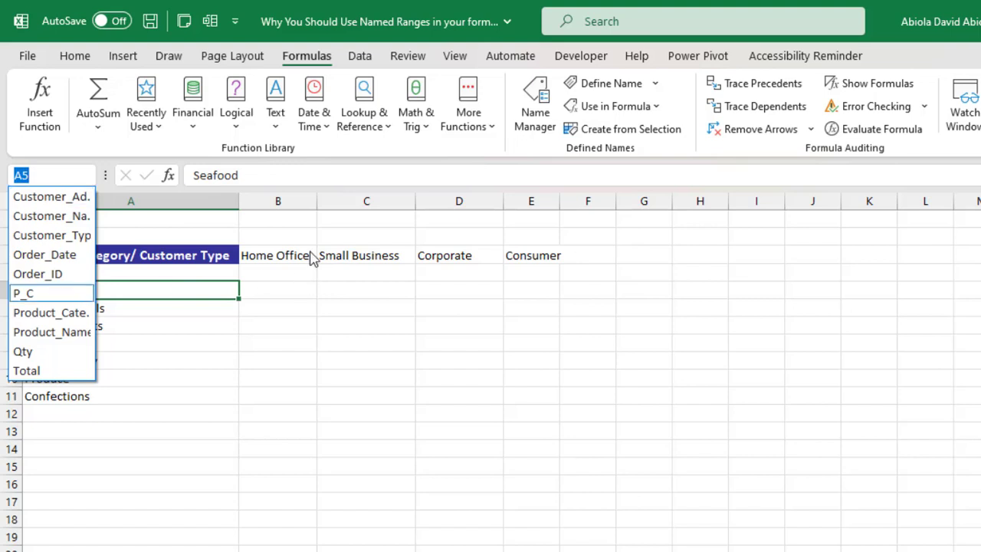
left_click(265, 257)
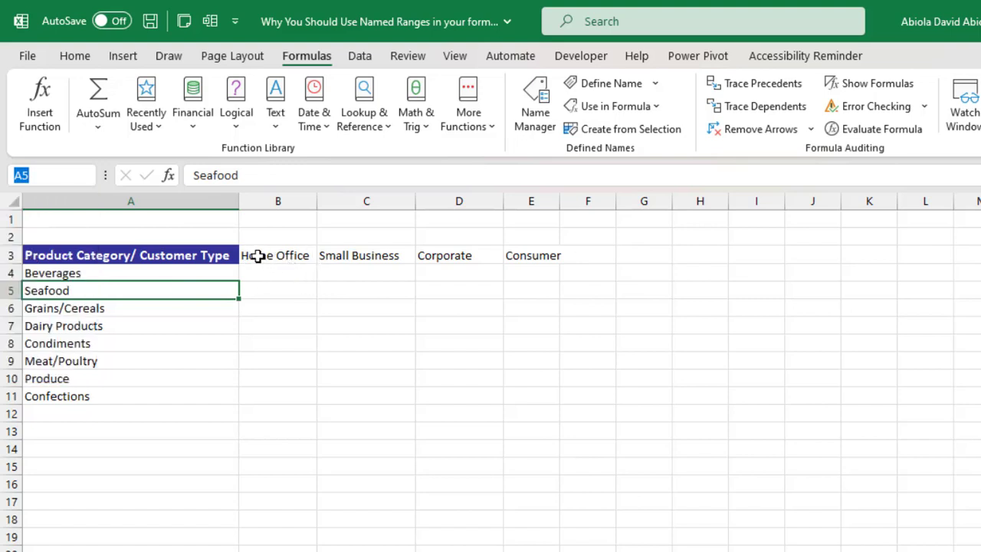
double_click(258, 256)
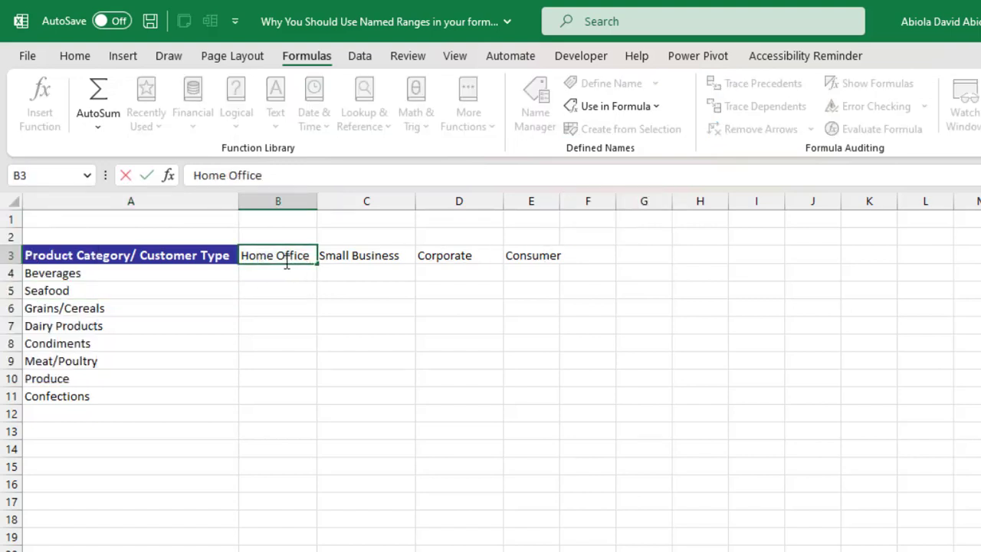
left_click(342, 308)
Name the customer-type headers B3:E3 as C_T.
left_click_drag(273, 260, 557, 259)
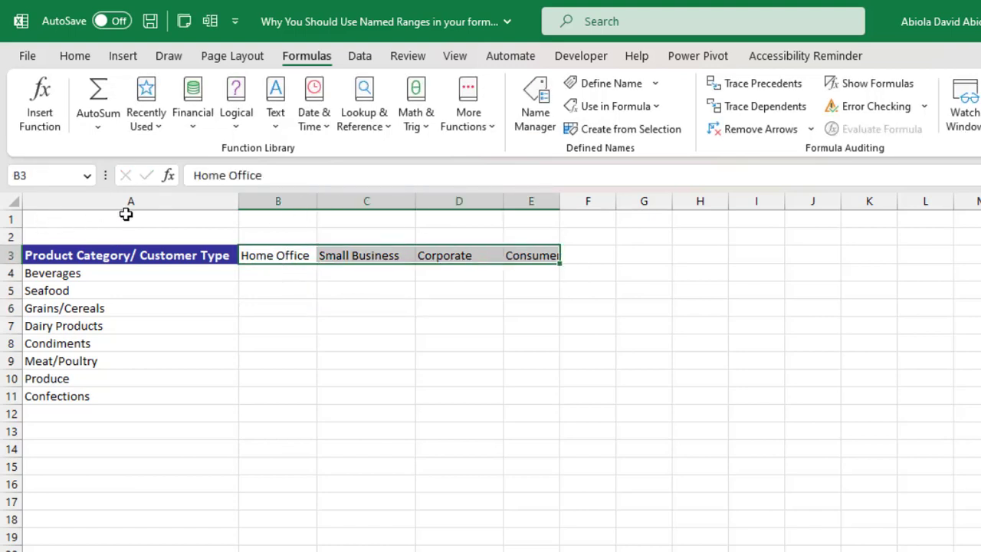
left_click(54, 171)
type("C_T")
key("Return")
left_click(273, 278)
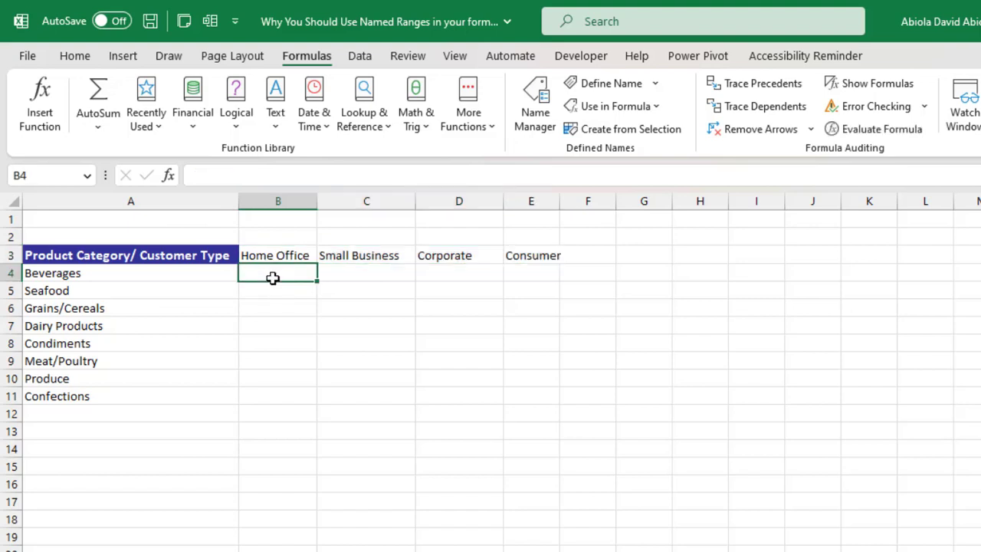
Start B4's formula as =COUNTIFS(Product_Category,P_C using autocomplete.
type("=count")
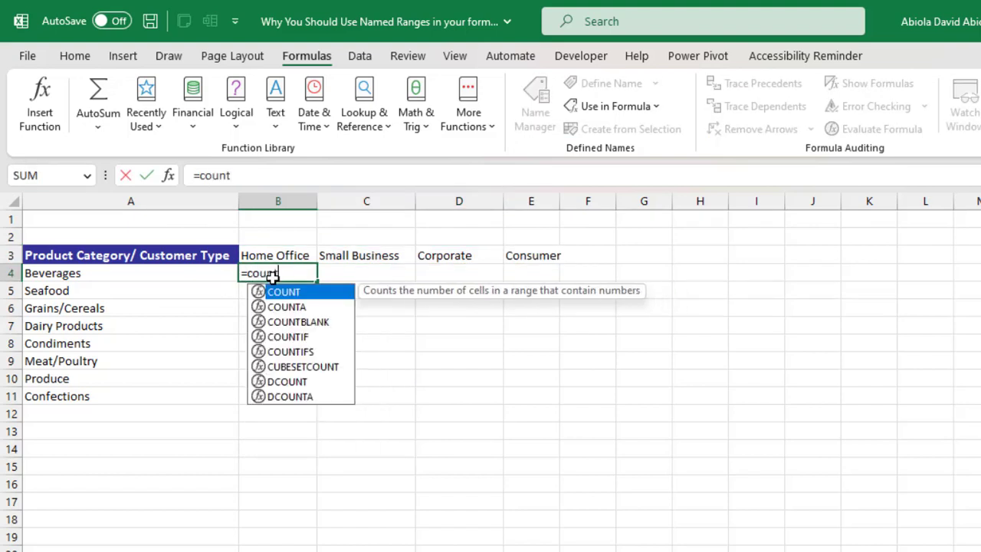
key("Down")
key("Down")
key("Down")
key("Down")
key("Tab")
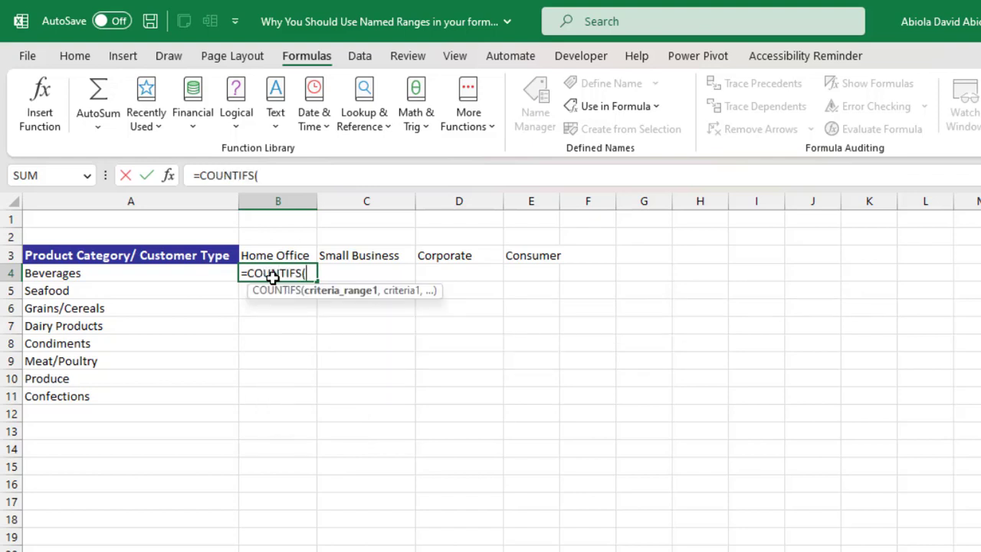
type("prod")
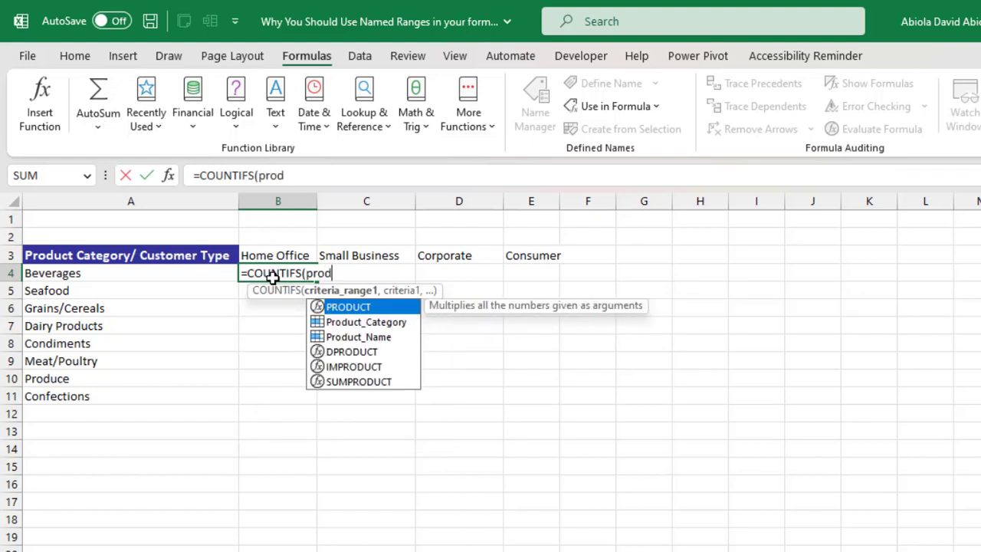
key("Down")
key("Down")
key("Up")
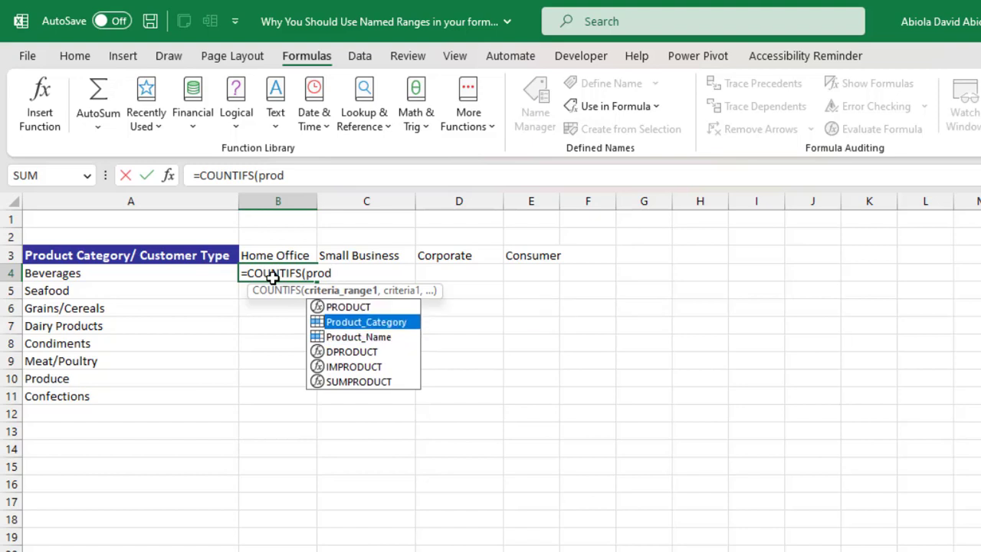
key("Tab")
type(",")
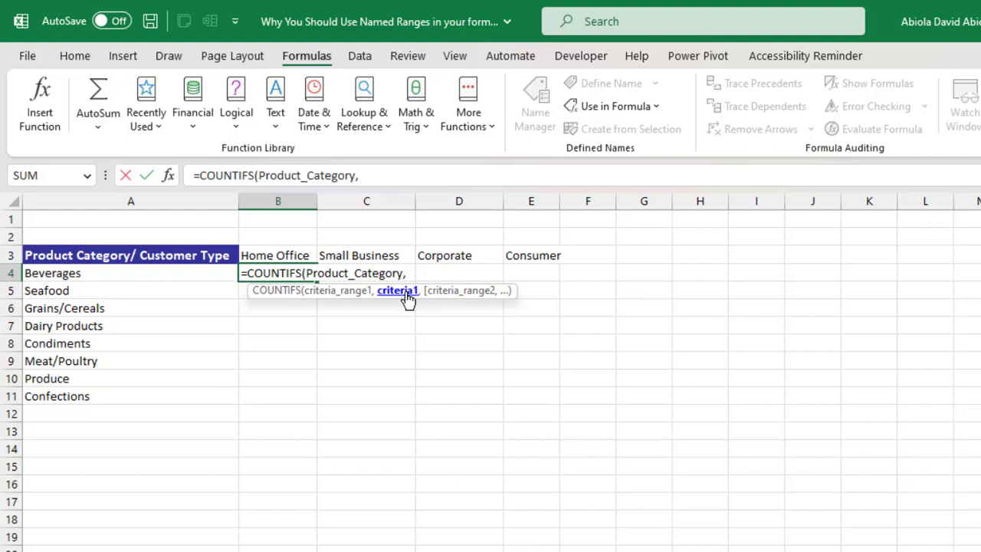
type("p")
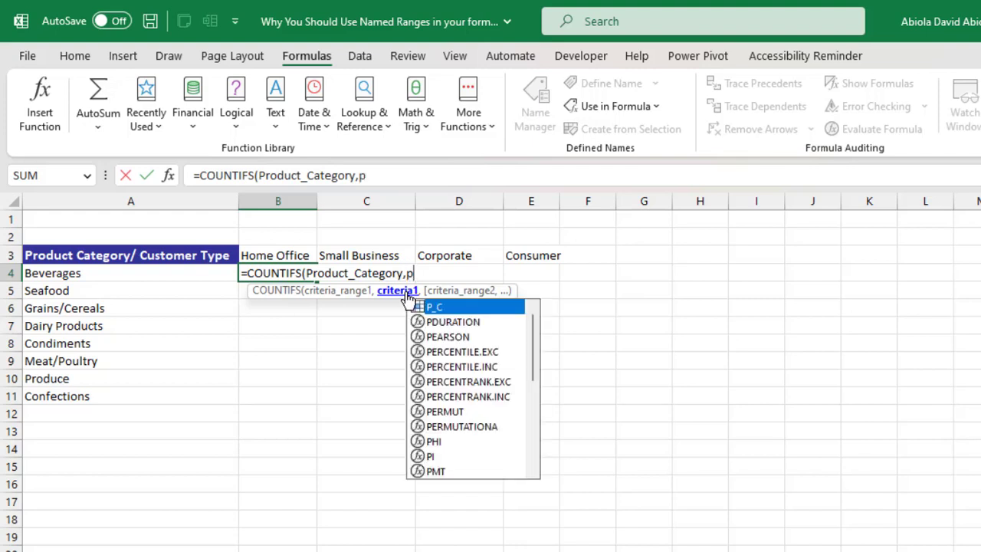
key("Tab")
Add Customer_Type,C_T and commit so counts spill to B4:E11 (Beverages/Home Office 83).
type(",")
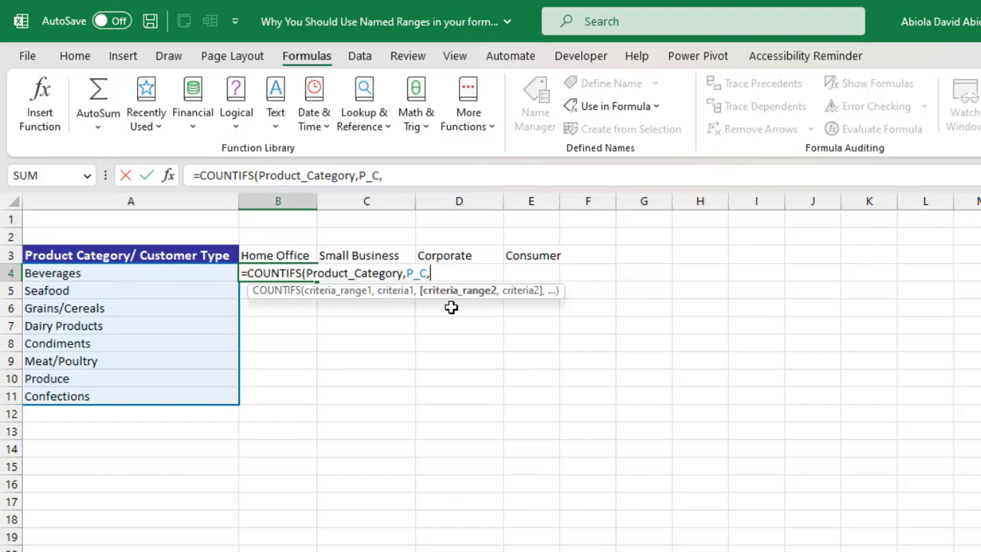
type("cus")
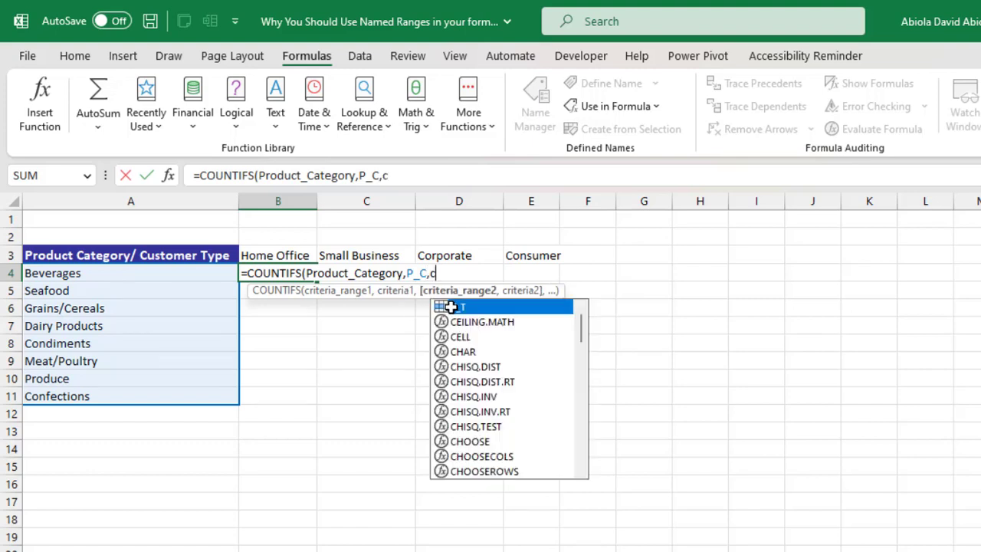
key("Down")
key("Down")
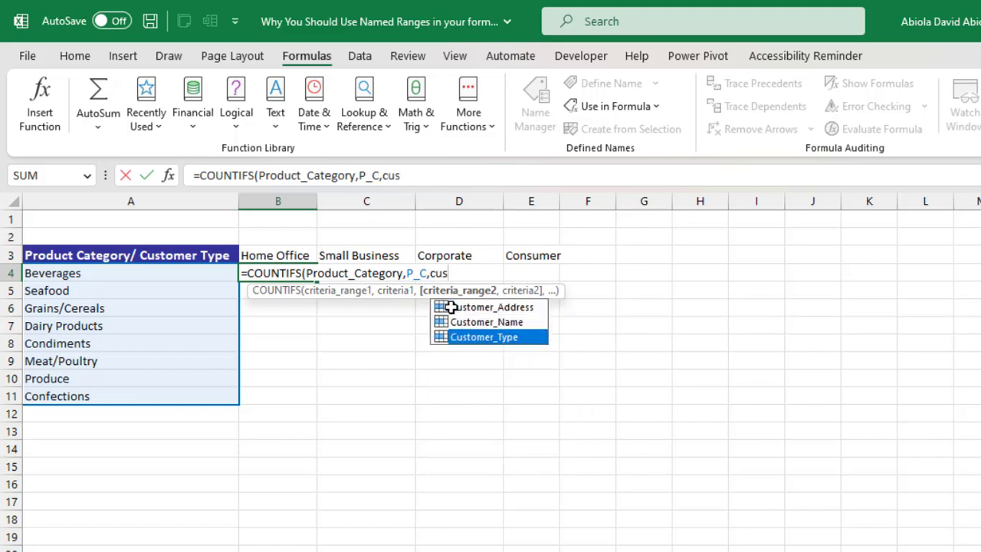
key("Tab")
type(",")
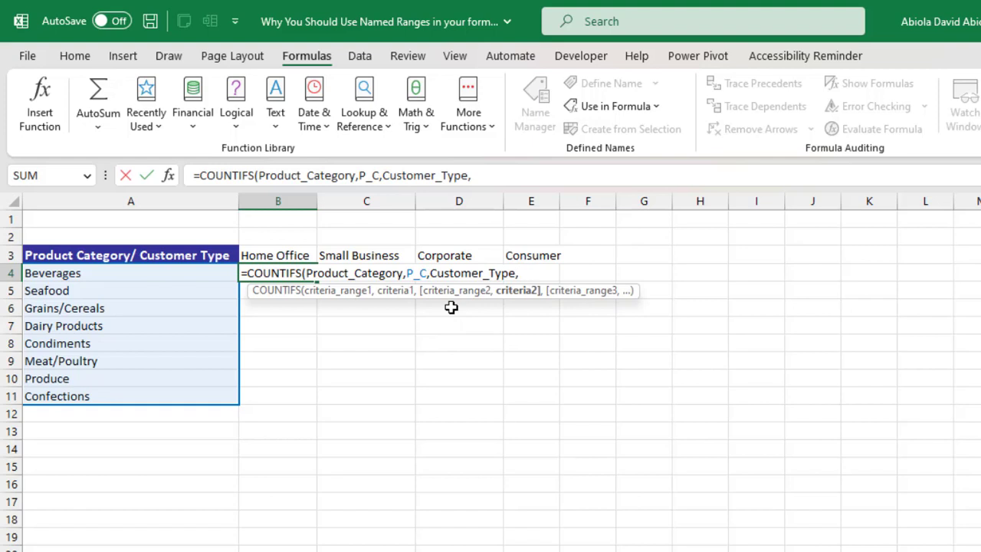
type("c")
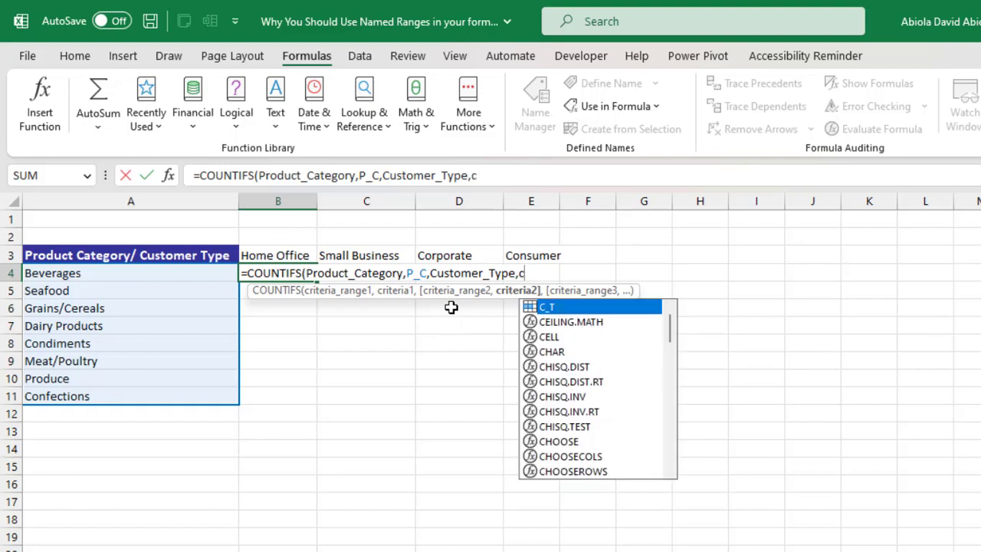
key("Tab")
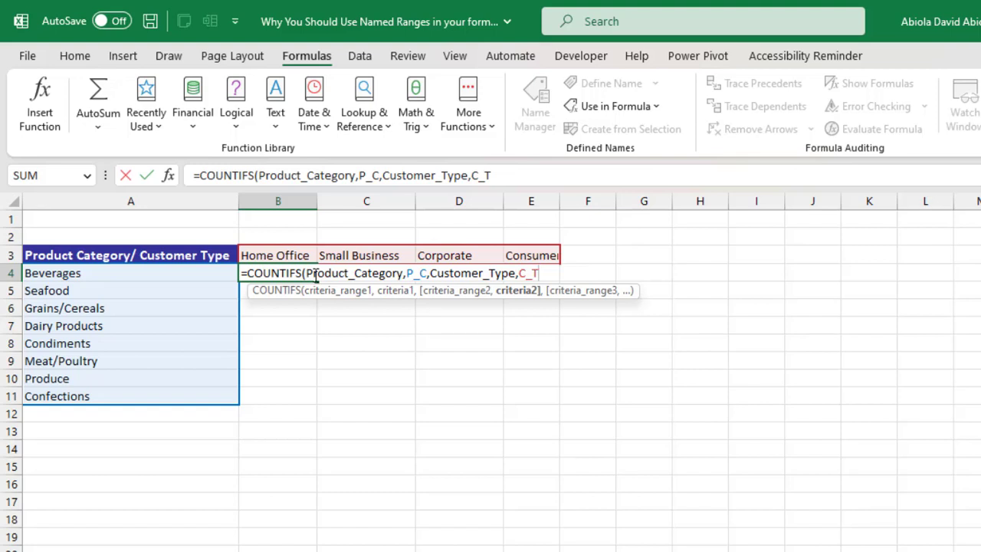
type(")")
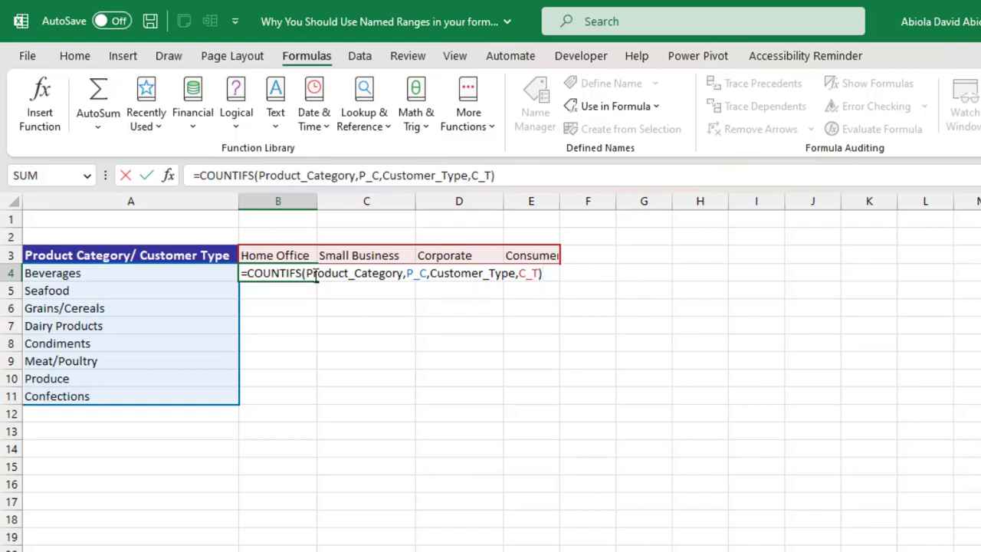
key("ctrl+Return")
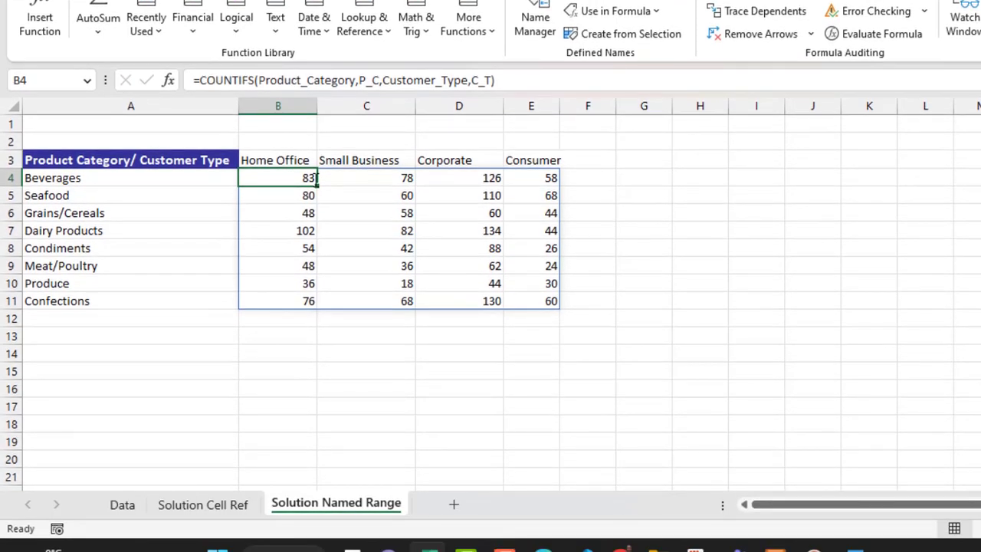
left_click(214, 504)
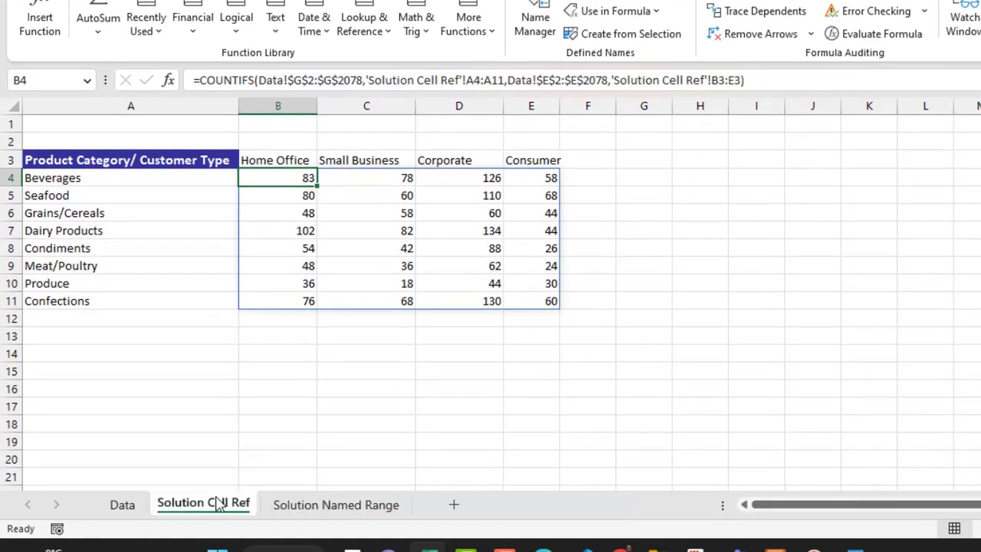
left_click(468, 217)
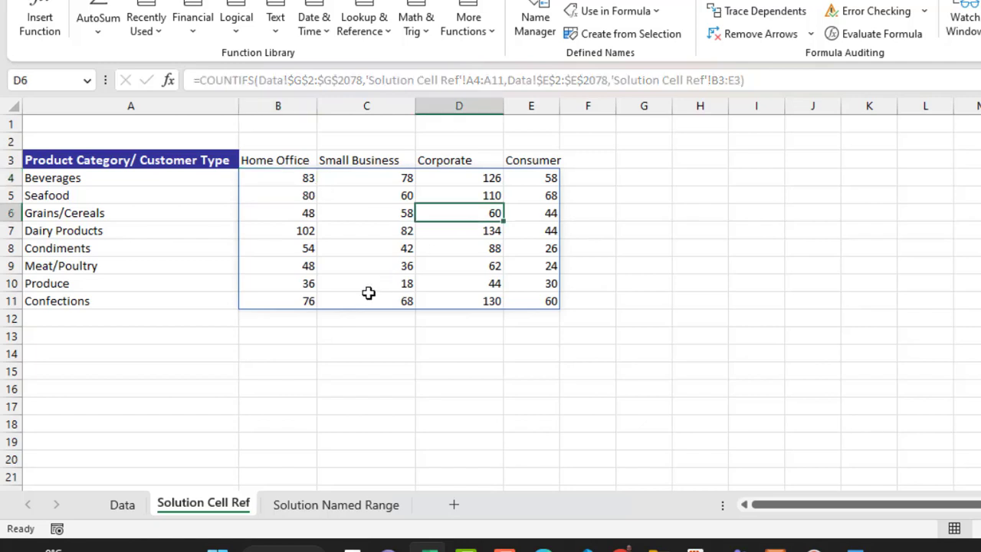
left_click(291, 182)
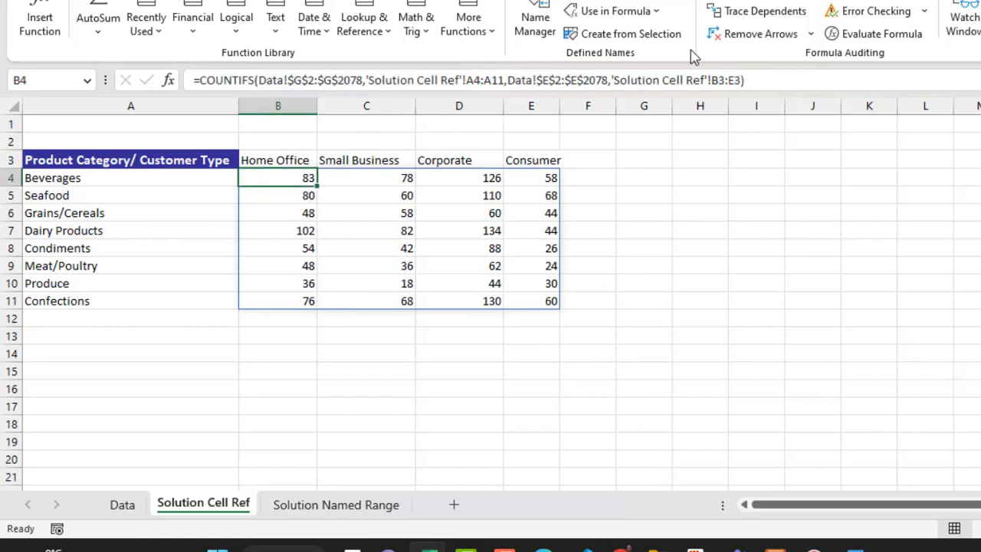
left_click_drag(733, 76, 299, 98)
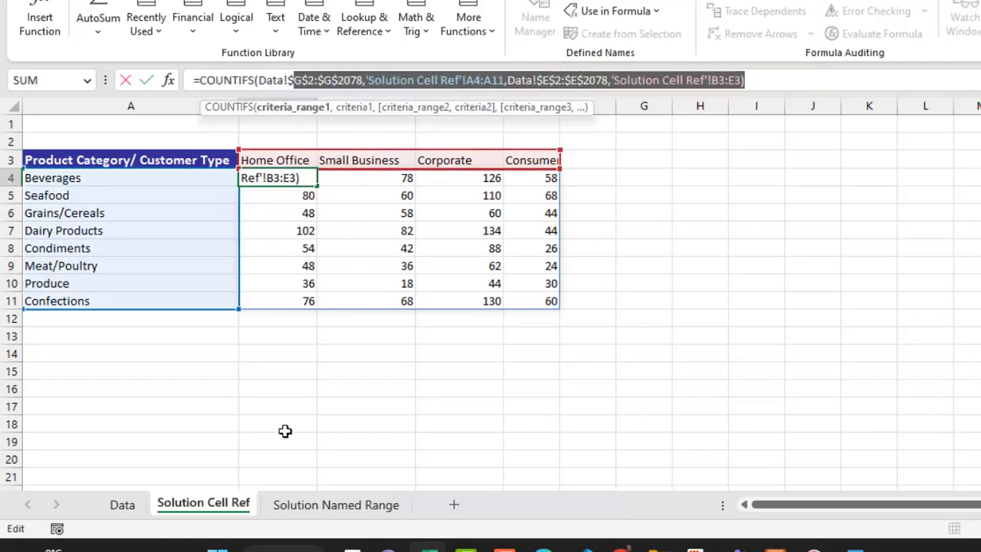
key("Escape")
left_click(318, 506)
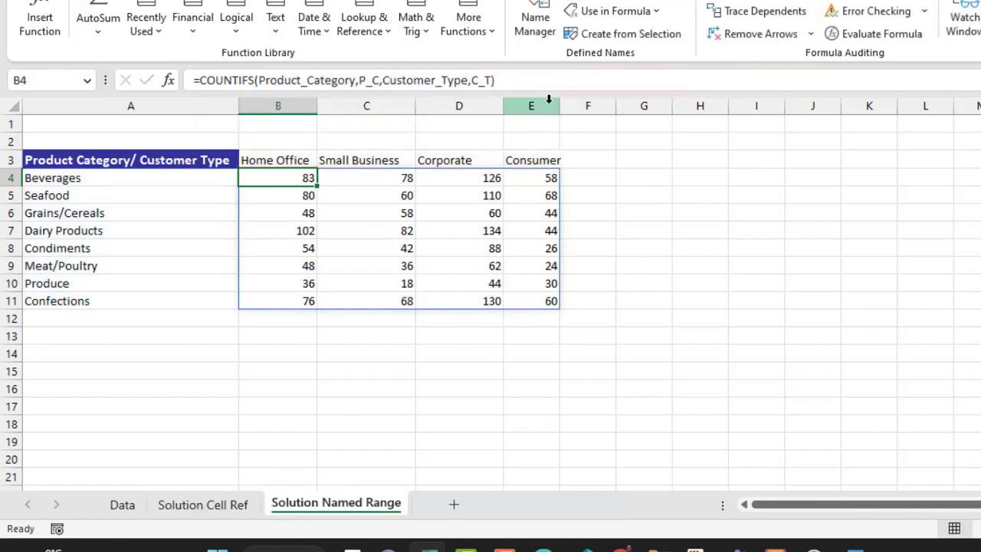
left_click_drag(524, 81, 211, 81)
key("Escape")
left_click(452, 212)
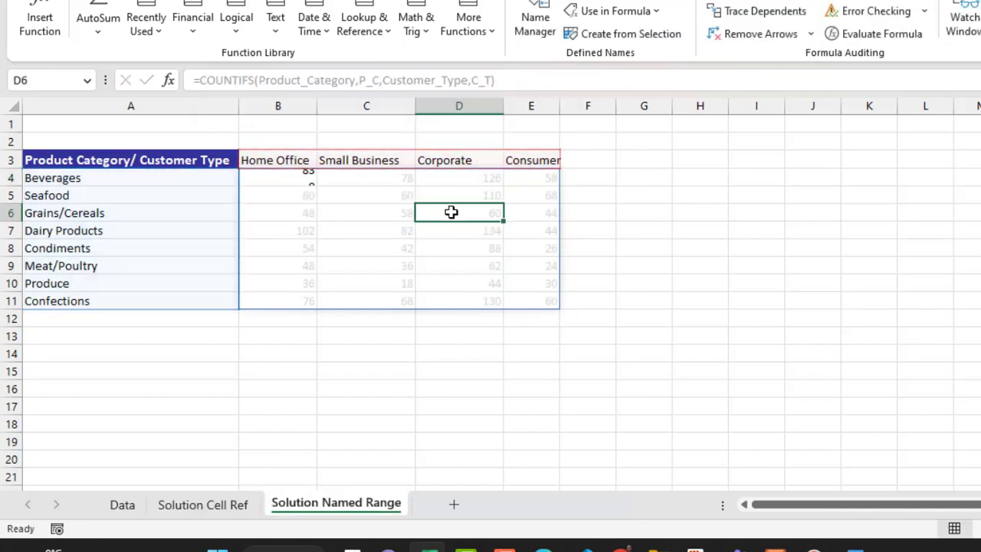